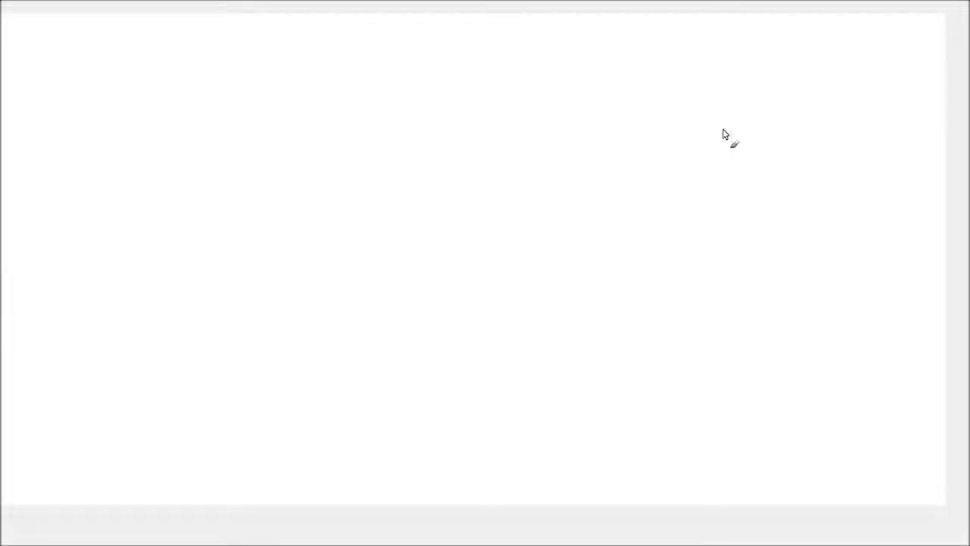
# Sketch the man's face, head, shoulders, collar and jacket edge in thin pencil lines.
pyautogui.moveTo(670, 109)
pyautogui.mouseDown()
pyautogui.moveTo(672, 141)
pyautogui.moveTo(718, 125)
pyautogui.moveTo(704, 126)
pyautogui.moveTo(699, 144)
pyautogui.moveTo(680, 139)
pyautogui.moveTo(715, 174)
pyautogui.moveTo(688, 168)
pyautogui.moveTo(725, 126)
pyautogui.moveTo(693, 169)
pyautogui.moveTo(689, 228)
pyautogui.moveTo(657, 212)
pyautogui.mouseUp()
pyautogui.moveTo(722, 208); pyautogui.dragTo(703, 254)
pyautogui.moveTo(679, 221); pyautogui.dragTo(679, 323)
pyautogui.moveTo(659, 217)
pyautogui.mouseDown()
pyautogui.moveTo(635, 266)
pyautogui.moveTo(637, 338)
pyautogui.moveTo(619, 221)
pyautogui.moveTo(626, 361)
pyautogui.mouseUp()
# Sketch a hand beside his shoulder, then the woman's hair, torso side and hem.
pyautogui.moveTo(599, 220)
pyautogui.mouseDown()
pyautogui.moveTo(551, 255)
pyautogui.moveTo(516, 223)
pyautogui.moveTo(542, 174)
pyautogui.mouseUp()
pyautogui.moveTo(577, 176); pyautogui.dragTo(576, 211)
pyautogui.moveTo(523, 146); pyautogui.dragTo(542, 185)
pyautogui.moveTo(585, 148)
pyautogui.mouseDown()
pyautogui.moveTo(577, 182)
pyautogui.moveTo(563, 104)
pyautogui.moveTo(569, 139)
pyautogui.moveTo(546, 139)
pyautogui.moveTo(588, 122)
pyautogui.moveTo(520, 151)
pyautogui.moveTo(517, 182)
pyautogui.mouseUp()
pyautogui.moveTo(568, 86); pyautogui.dragTo(595, 148)
pyautogui.moveTo(521, 227); pyautogui.dragTo(508, 282)
pyautogui.moveTo(611, 297)
pyautogui.mouseDown()
pyautogui.moveTo(546, 310)
pyautogui.moveTo(497, 288)
pyautogui.mouseUp()
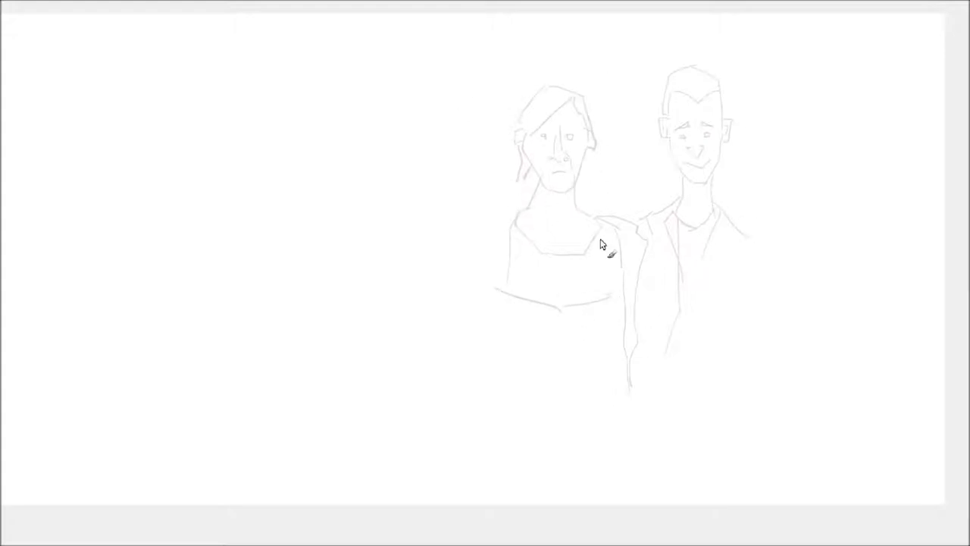
# Start the song 'Sometimes Enough' in the music player and return to GIMP.
pyautogui.hotkey('alt', 'Tab')
pyautogui.hotkey('alt', 'Tab')
pyautogui.doubleClick(293, 104)
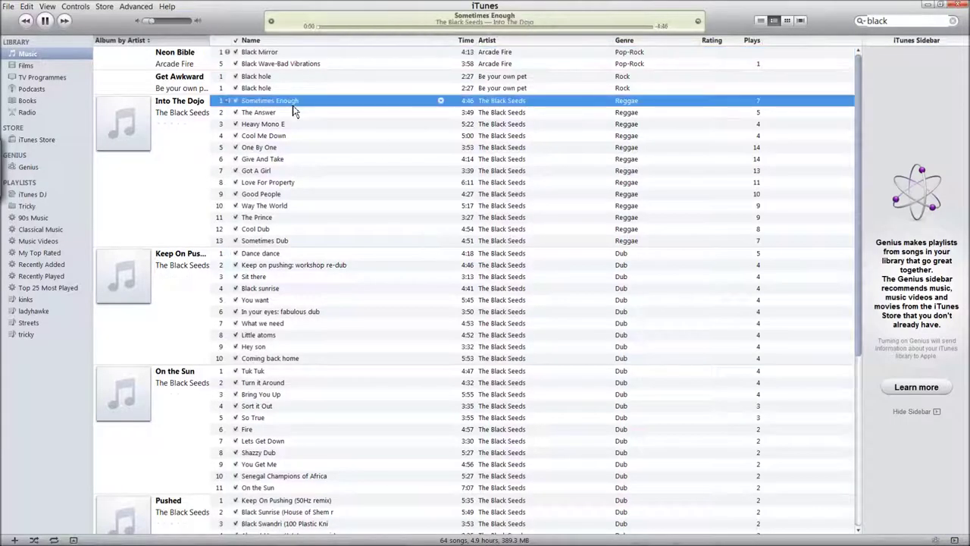
pyautogui.hotkey('alt', 'Tab')
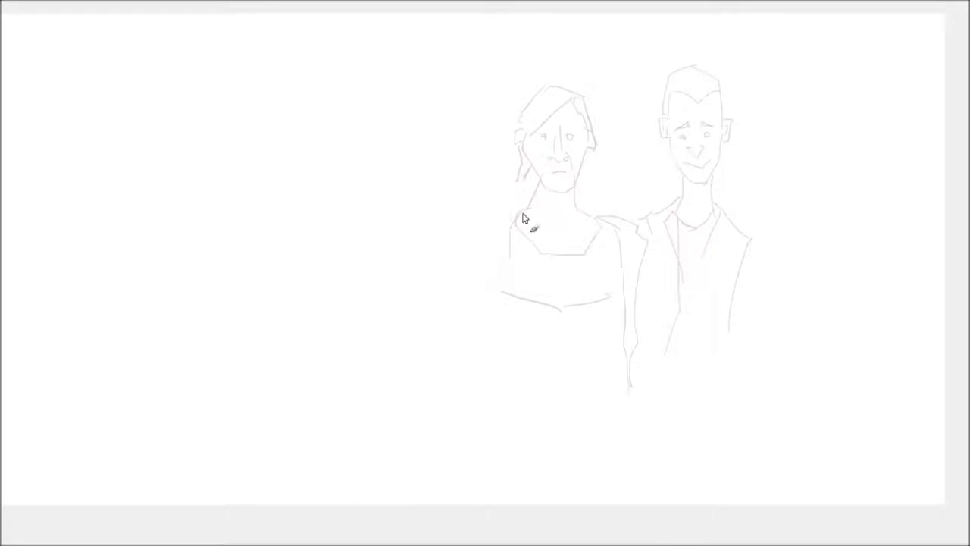
# Extend the woman's arm and side, adding an under-chest line and chest mark.
pyautogui.moveTo(479, 275); pyautogui.dragTo(440, 400)
pyautogui.moveTo(625, 310); pyautogui.dragTo(508, 314)
pyautogui.moveTo(553, 280); pyautogui.dragTo(571, 288)
pyautogui.moveTo(623, 391); pyautogui.dragTo(618, 482)
# Draw the man's belt and lower jacket hem, and bring back the side panels.
pyautogui.moveTo(658, 414); pyautogui.dragTo(690, 424)
pyautogui.moveTo(724, 366)
pyautogui.mouseDown()
pyautogui.moveTo(701, 467)
pyautogui.moveTo(760, 456)
pyautogui.mouseUp()
pyautogui.moveTo(750, 236); pyautogui.dragTo(759, 453)
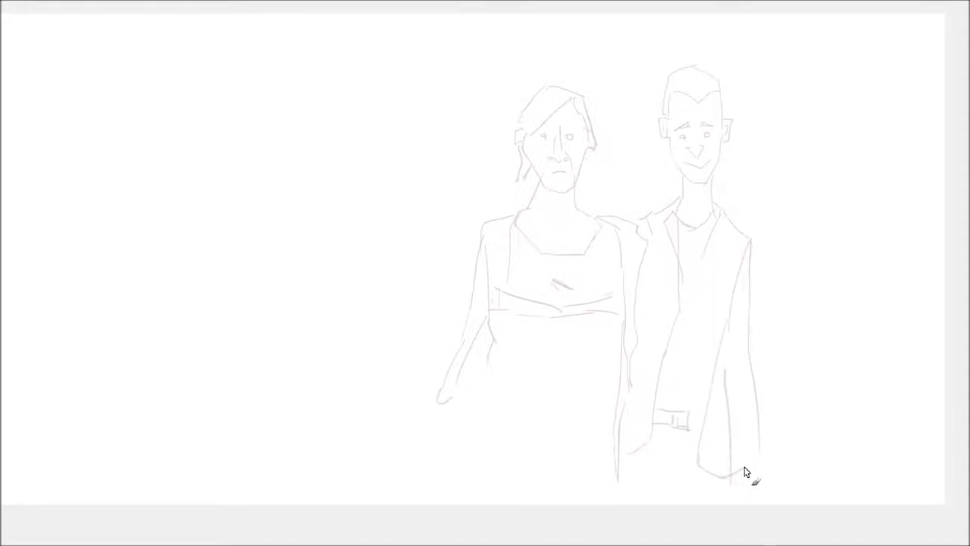
pyautogui.press('Tab')
pyautogui.click(752, 86)
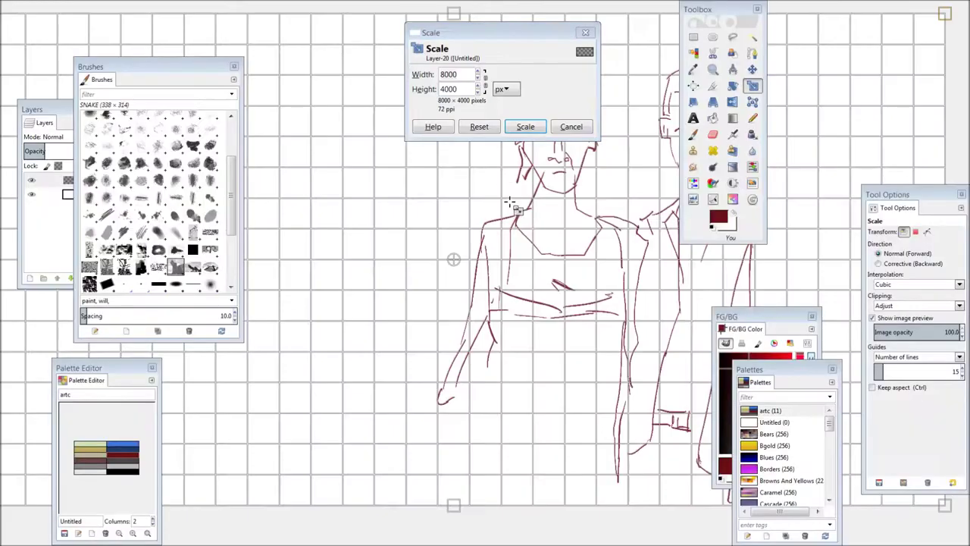
# Scale the sketch layer down to 4822×2411 and move it higher on the canvas.
pyautogui.moveTo(509, 178); pyautogui.dragTo(536, 251)
pyautogui.click(525, 126)
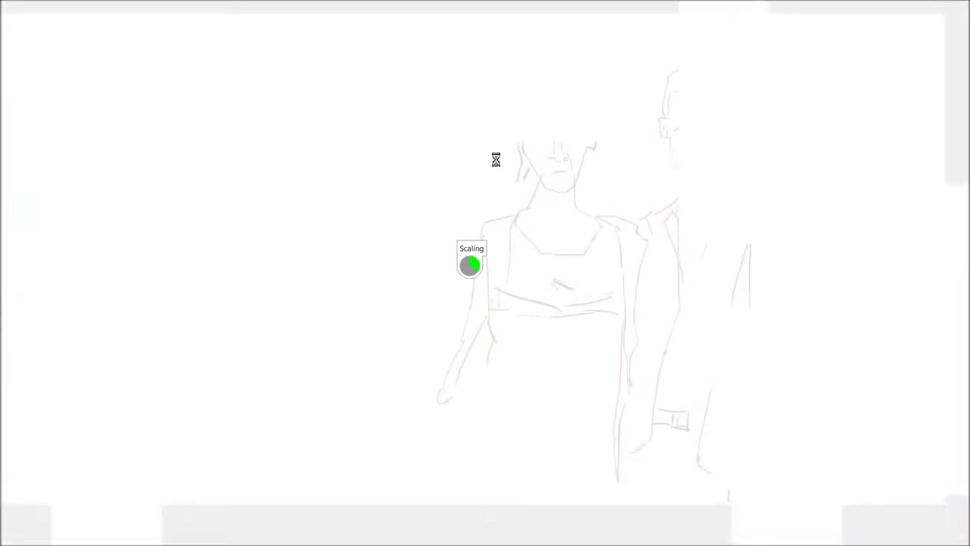
pyautogui.press('m')
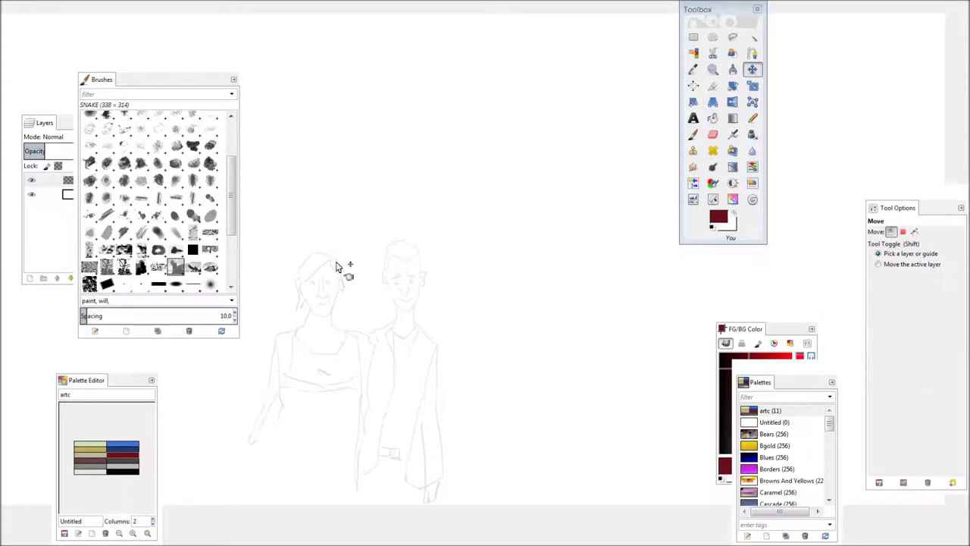
pyautogui.moveTo(339, 266); pyautogui.dragTo(416, 87)
pyautogui.press('p')
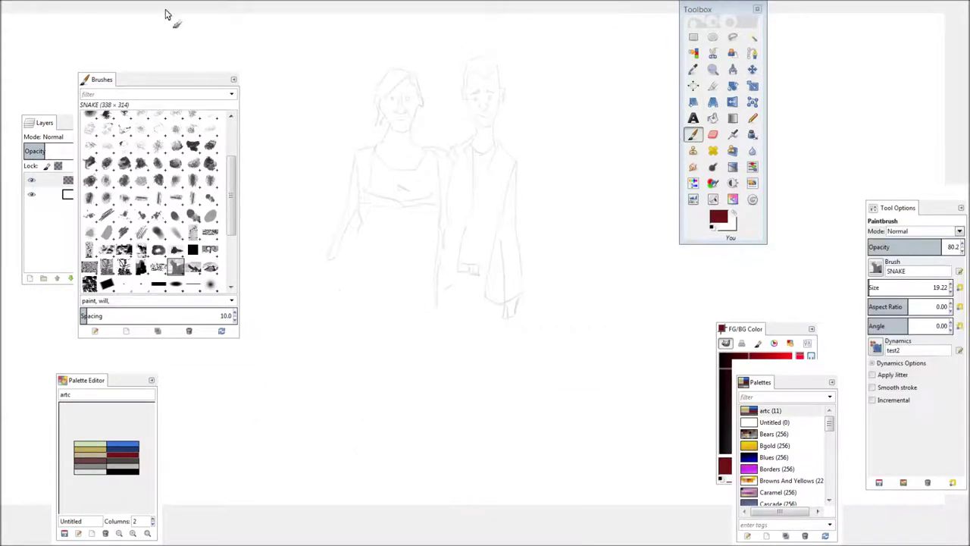
pyautogui.press('Tab')
pyautogui.rightClick(388, 205)
pyautogui.press('Escape')
# Draw the man's legs and feet below his jacket in dark red.
pyautogui.moveTo(479, 306); pyautogui.dragTo(459, 370)
pyautogui.moveTo(438, 316)
pyautogui.mouseDown()
pyautogui.moveTo(457, 379)
pyautogui.moveTo(480, 307)
pyautogui.moveTo(503, 389)
pyautogui.moveTo(492, 467)
pyautogui.mouseUp()
pyautogui.moveTo(503, 390); pyautogui.dragTo(540, 484)
pyautogui.moveTo(446, 375); pyautogui.dragTo(449, 466)
pyautogui.moveTo(455, 378); pyautogui.dragTo(457, 469)
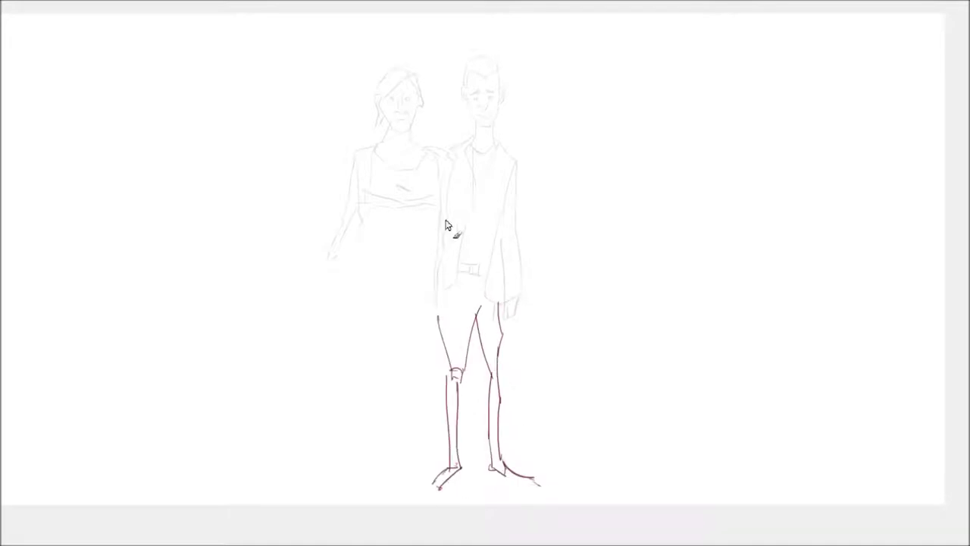
# Draw the woman's hanging hand, hem, dress side, lower leg and foot.
pyautogui.moveTo(438, 353); pyautogui.dragTo(372, 368)
pyautogui.moveTo(430, 268); pyautogui.dragTo(431, 339)
pyautogui.moveTo(434, 319); pyautogui.dragTo(436, 343)
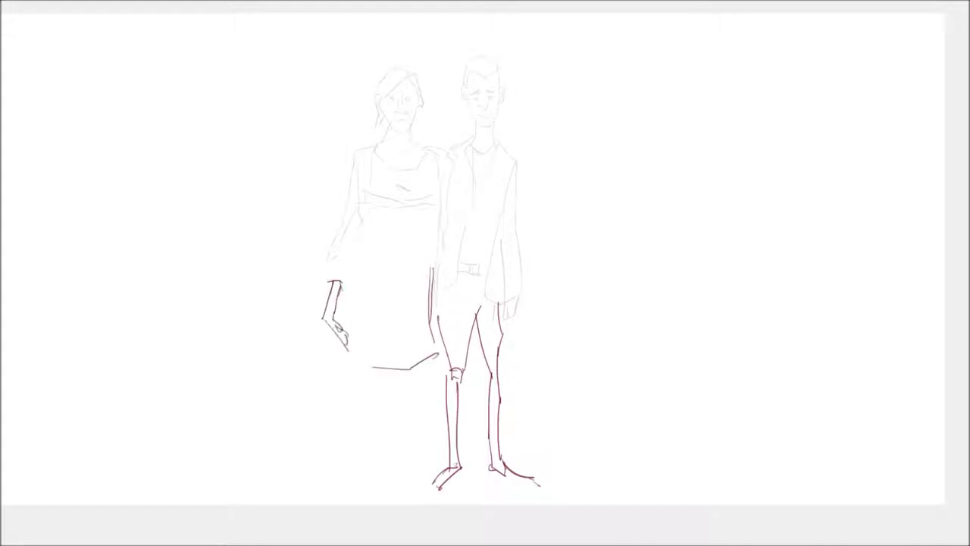
pyautogui.moveTo(346, 338); pyautogui.dragTo(363, 332)
pyautogui.moveTo(370, 210); pyautogui.dragTo(363, 321)
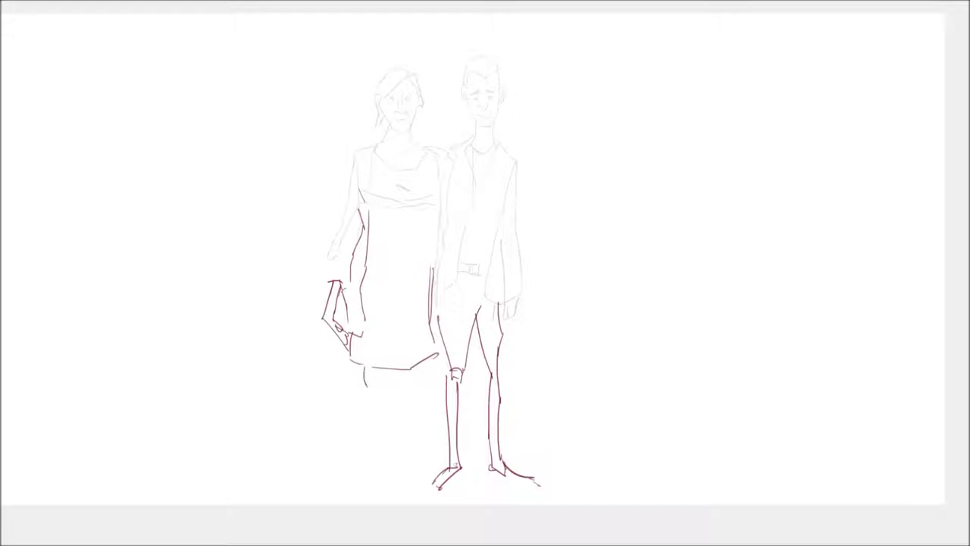
pyautogui.moveTo(386, 373); pyautogui.dragTo(388, 391)
pyautogui.moveTo(390, 396); pyautogui.dragTo(408, 461)
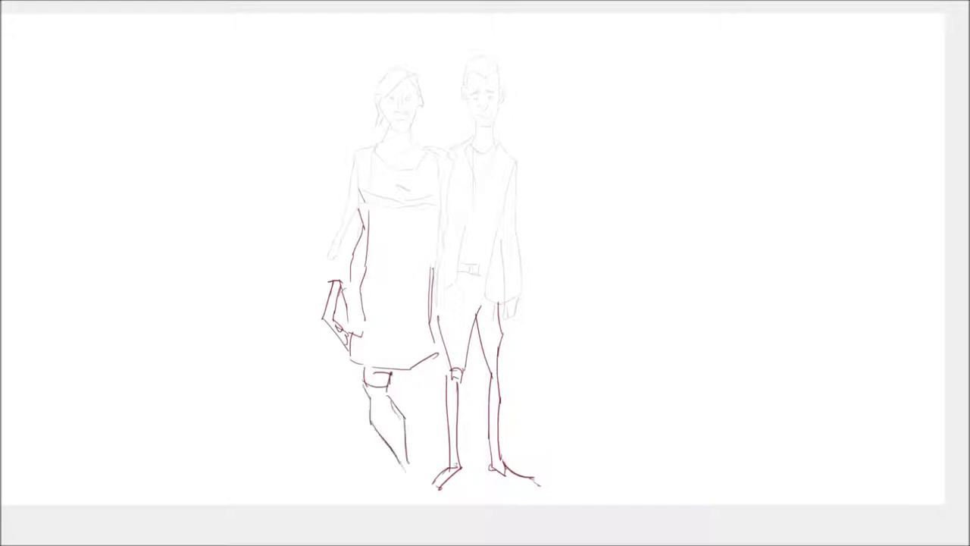
pyautogui.moveTo(402, 465); pyautogui.dragTo(393, 495)
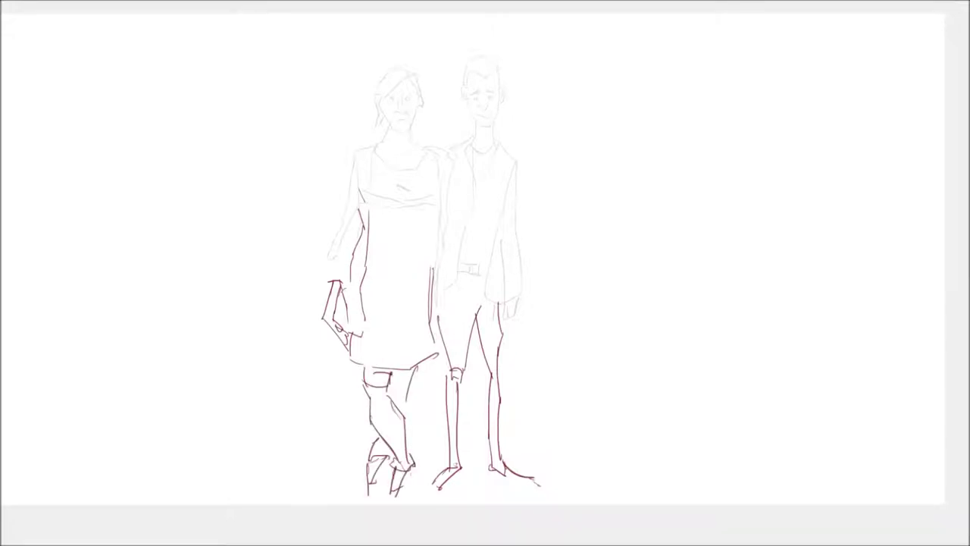
# Add dress fold lines, redraw the woman's neckline and shoulder, and stroke a right street edge.
pyautogui.moveTo(390, 244); pyautogui.dragTo(394, 362)
pyautogui.moveTo(414, 256); pyautogui.dragTo(419, 347)
pyautogui.moveTo(374, 276); pyautogui.dragTo(376, 330)
pyautogui.moveTo(374, 147); pyautogui.dragTo(389, 176)
pyautogui.moveTo(427, 150); pyautogui.dragTo(414, 176)
pyautogui.moveTo(428, 149)
pyautogui.mouseDown()
pyautogui.moveTo(443, 161)
pyautogui.moveTo(438, 266)
pyautogui.mouseUp()
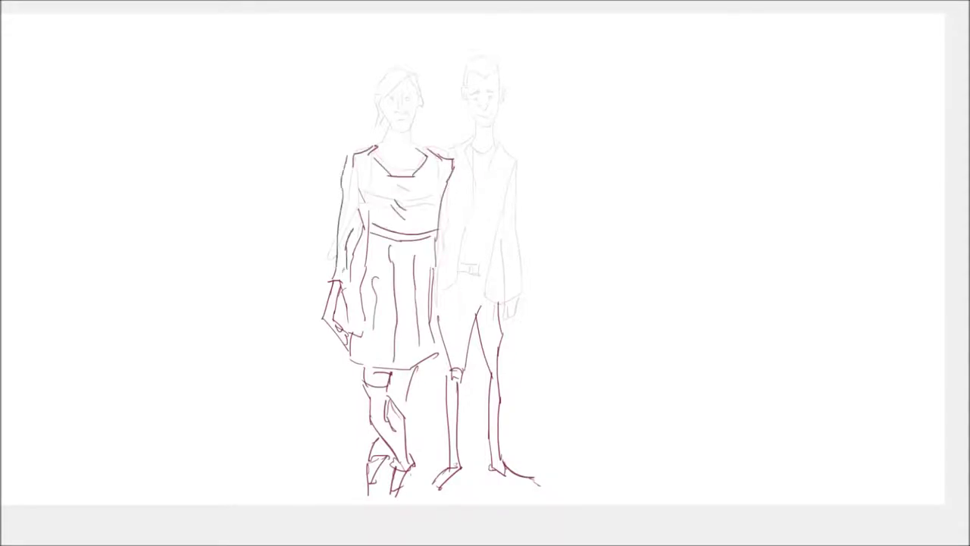
pyautogui.moveTo(828, 212); pyautogui.dragTo(595, 282)
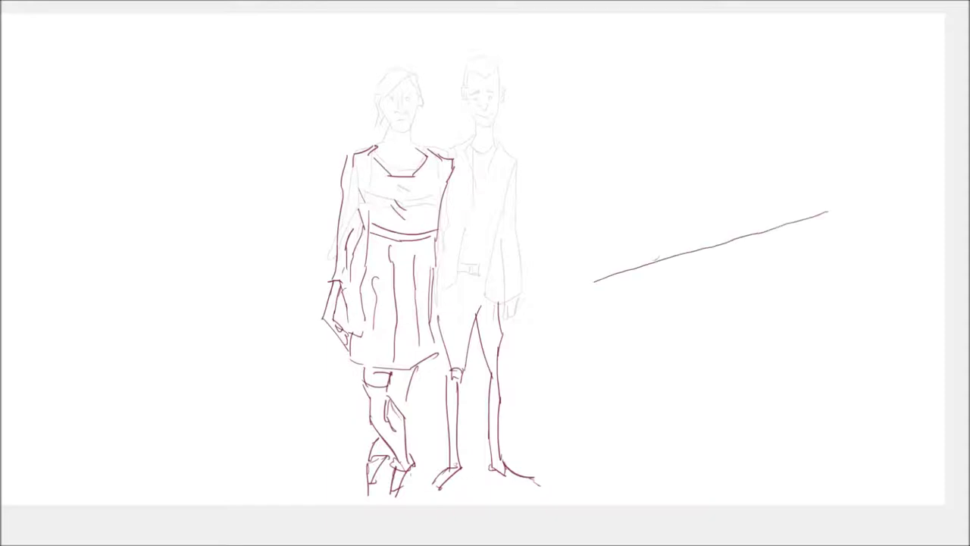
# Extend the street edge leftward and outline a truck left of the woman.
pyautogui.moveTo(319, 349); pyautogui.dragTo(91, 435)
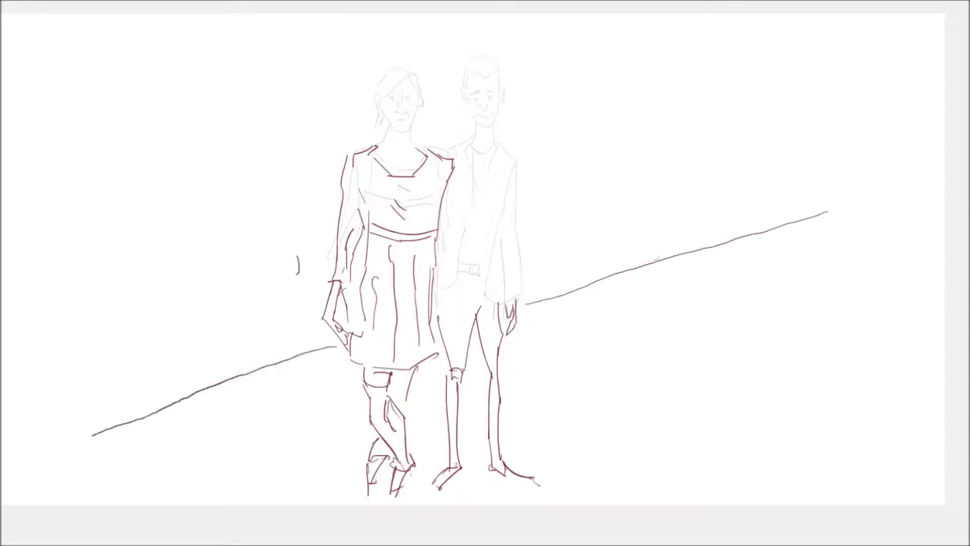
pyautogui.moveTo(326, 229); pyautogui.dragTo(265, 244)
pyautogui.moveTo(271, 151); pyautogui.dragTo(271, 244)
pyautogui.moveTo(261, 152); pyautogui.dragTo(350, 143)
pyautogui.moveTo(260, 156); pyautogui.dragTo(261, 248)
pyautogui.moveTo(271, 242); pyautogui.dragTo(271, 279)
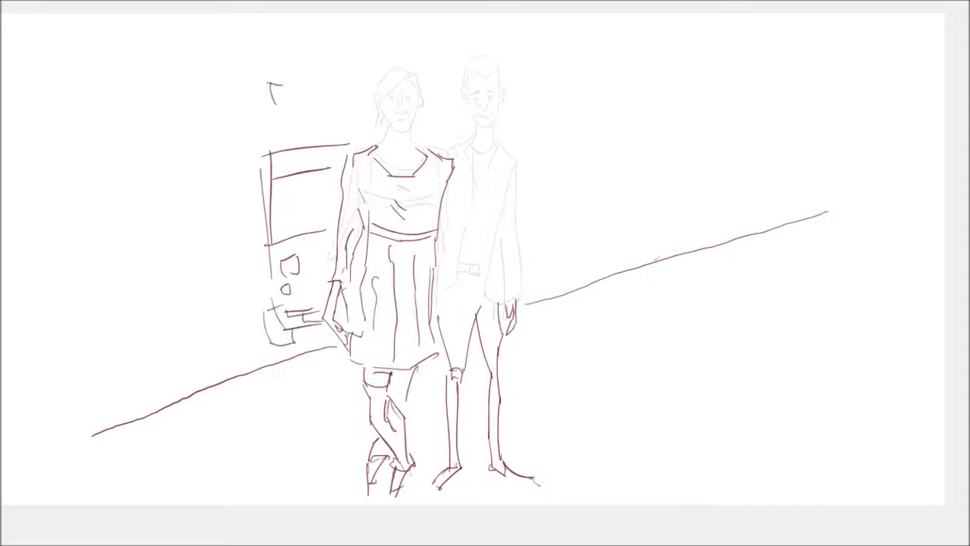
# Sketch two parked cars with roof lines to the right of the man.
pyautogui.moveTo(529, 223); pyautogui.dragTo(611, 212)
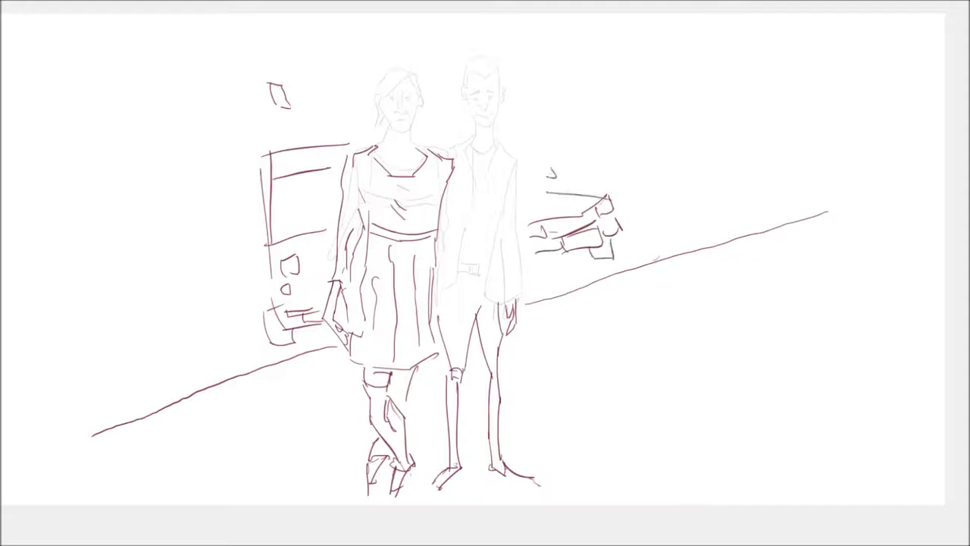
pyautogui.moveTo(536, 166); pyautogui.dragTo(637, 158)
pyautogui.moveTo(632, 161); pyautogui.dragTo(641, 190)
pyautogui.moveTo(624, 156)
pyautogui.mouseDown()
pyautogui.moveTo(691, 182)
pyautogui.moveTo(713, 200)
pyautogui.moveTo(708, 207)
pyautogui.mouseUp()
pyautogui.moveTo(553, 146); pyautogui.dragTo(664, 143)
pyautogui.moveTo(719, 191); pyautogui.dragTo(707, 220)
# Draw building outlines above the cars and truck and along the left side.
pyautogui.moveTo(634, 47); pyautogui.dragTo(637, 141)
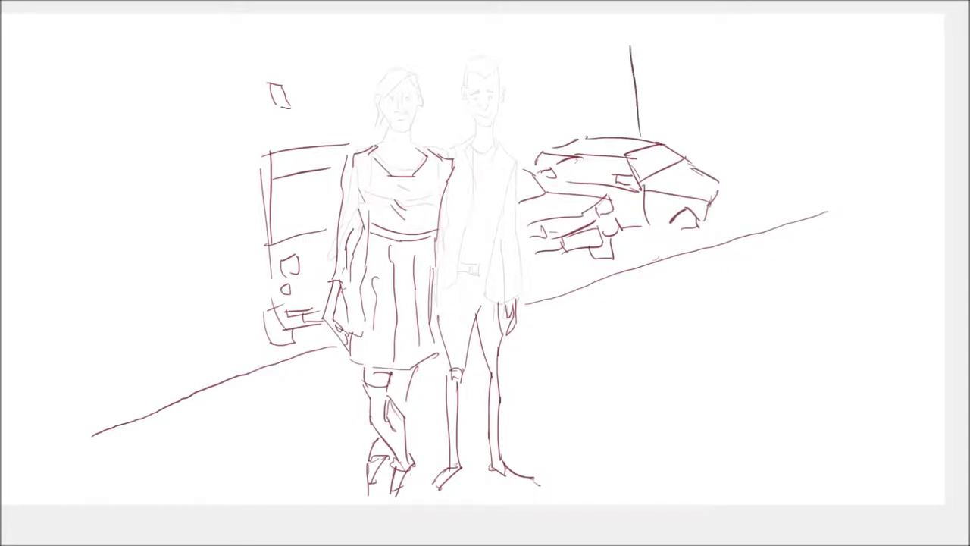
pyautogui.moveTo(574, 27); pyautogui.dragTo(626, 122)
pyautogui.moveTo(643, 121); pyautogui.dragTo(682, 134)
pyautogui.moveTo(523, 106); pyautogui.dragTo(576, 133)
pyautogui.moveTo(176, 77); pyautogui.dragTo(309, 128)
pyautogui.moveTo(323, 50); pyautogui.dragTo(335, 121)
pyautogui.moveTo(117, 117); pyautogui.dragTo(234, 253)
pyautogui.moveTo(194, 184); pyautogui.dragTo(228, 227)
pyautogui.moveTo(250, 394); pyautogui.dragTo(308, 504)
pyautogui.moveTo(227, 288); pyautogui.dragTo(244, 393)
pyautogui.moveTo(41, 15); pyautogui.dragTo(163, 269)
# Extend the ground line to the right and add buildings there.
pyautogui.moveTo(825, 211); pyautogui.dragTo(944, 195)
pyautogui.moveTo(691, 159); pyautogui.dragTo(747, 66)
pyautogui.moveTo(747, 176); pyautogui.dragTo(808, 87)
pyautogui.moveTo(840, 113); pyautogui.dragTo(925, 154)
# Draw small parallelogram cobblestones across the ground on the right.
pyautogui.moveTo(671, 372); pyautogui.dragTo(658, 406)
pyautogui.moveTo(596, 346); pyautogui.dragTo(587, 379)
pyautogui.moveTo(618, 293); pyautogui.dragTo(606, 319)
pyautogui.moveTo(755, 258); pyautogui.dragTo(746, 285)
pyautogui.moveTo(823, 247); pyautogui.dragTo(818, 285)
pyautogui.moveTo(773, 340); pyautogui.dragTo(790, 358)
pyautogui.moveTo(746, 413); pyautogui.dragTo(674, 478)
pyautogui.moveTo(866, 358); pyautogui.dragTo(842, 394)
pyautogui.moveTo(906, 277); pyautogui.dragTo(878, 310)
pyautogui.moveTo(893, 211); pyautogui.dragTo(870, 236)
pyautogui.moveTo(841, 438); pyautogui.dragTo(810, 467)
# Add a few more cobbles and sweeping sky lines across the top.
pyautogui.moveTo(925, 394); pyautogui.dragTo(899, 426)
pyautogui.moveTo(938, 317); pyautogui.dragTo(923, 345)
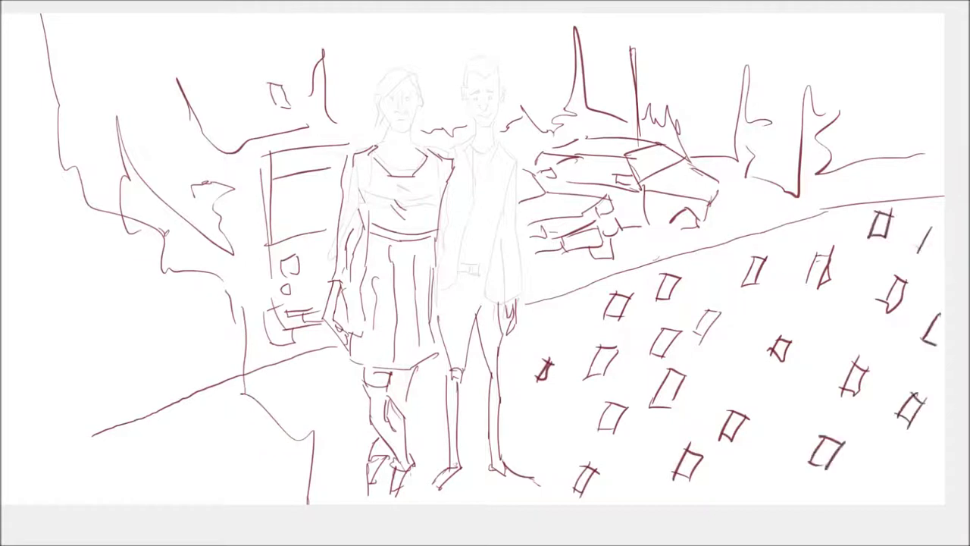
pyautogui.moveTo(705, 62); pyautogui.dragTo(832, 43)
pyautogui.moveTo(849, 38); pyautogui.dragTo(932, 15)
pyautogui.moveTo(99, 102); pyautogui.dragTo(261, 13)
pyautogui.moveTo(538, 327); pyautogui.dragTo(568, 312)
# Fill in cobblestones around the couple's feet and add a long curve at bottom right.
pyautogui.moveTo(561, 414); pyautogui.dragTo(527, 436)
pyautogui.moveTo(326, 391); pyautogui.dragTo(292, 413)
pyautogui.moveTo(356, 443); pyautogui.dragTo(319, 482)
pyautogui.moveTo(781, 294); pyautogui.dragTo(744, 324)
pyautogui.moveTo(802, 391); pyautogui.dragTo(767, 421)
pyautogui.moveTo(752, 464); pyautogui.dragTo(705, 503)
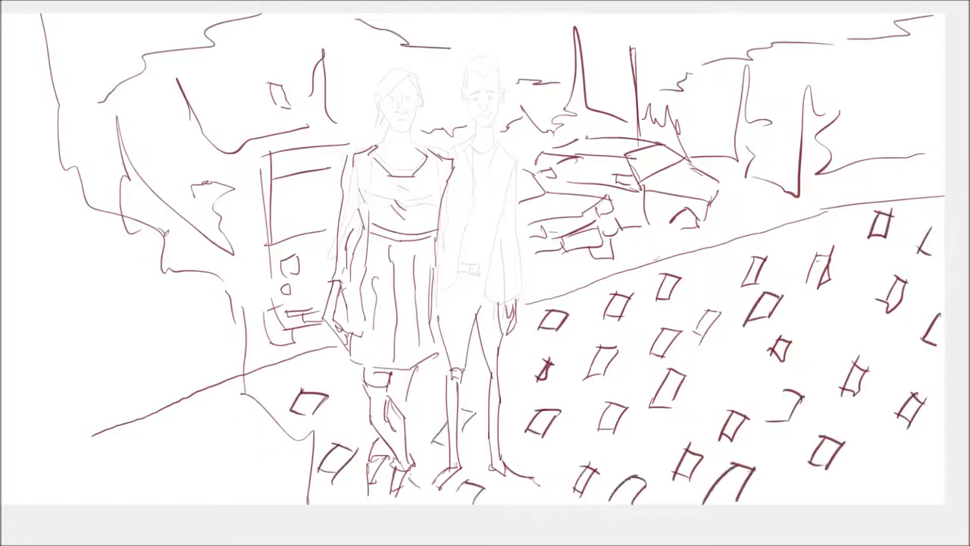
pyautogui.moveTo(328, 350); pyautogui.dragTo(298, 370)
pyautogui.moveTo(485, 273); pyautogui.dragTo(457, 250)
pyautogui.moveTo(914, 388); pyautogui.dragTo(855, 478)
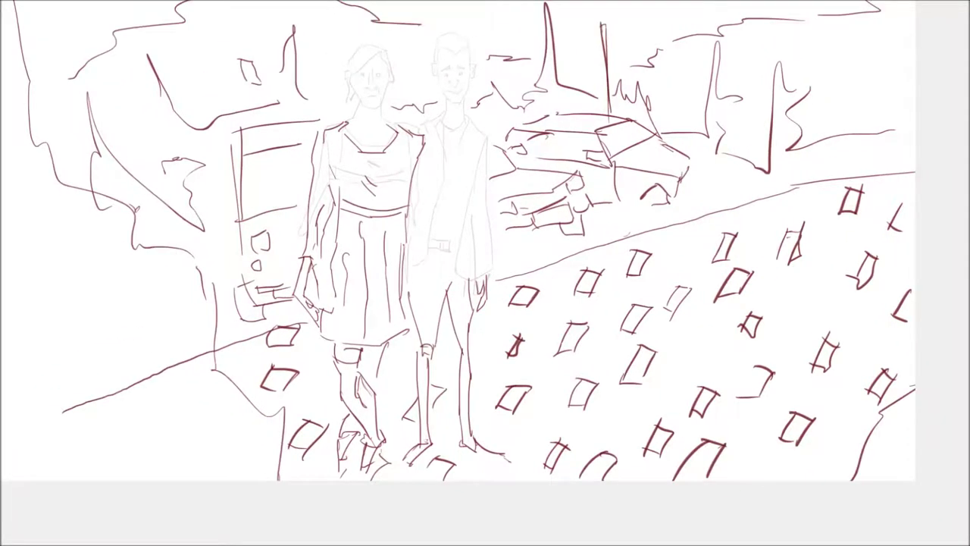
pyautogui.press('Tab')
# Create Layer #2 and paint dark grey tone over the man's jacket.
pyautogui.hotkey('ctrl', 'shift', 'n')
pyautogui.press('Return')
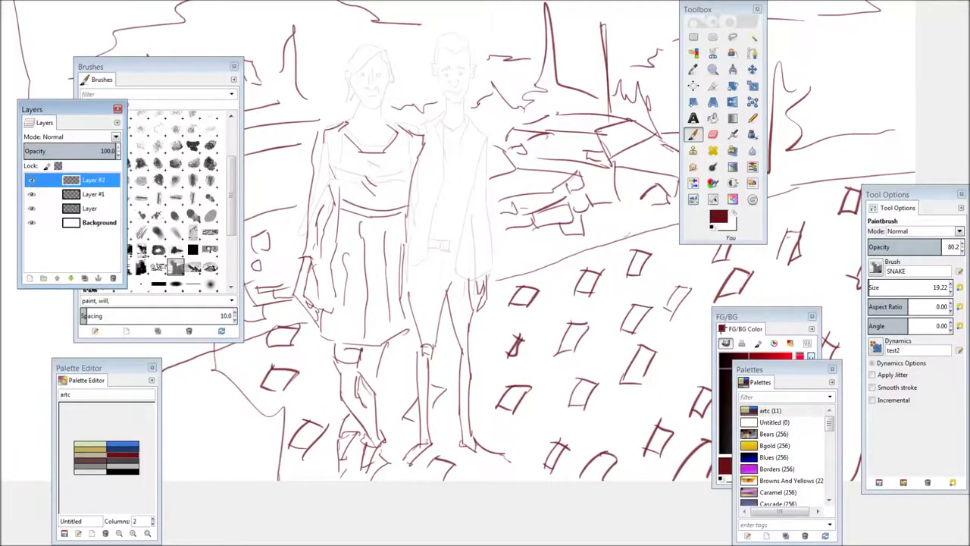
pyautogui.click(724, 444)
pyautogui.moveTo(906, 287); pyautogui.dragTo(940, 287)
pyautogui.moveTo(464, 161)
pyautogui.mouseDown()
pyautogui.moveTo(460, 199)
pyautogui.moveTo(481, 238)
pyautogui.mouseUp()
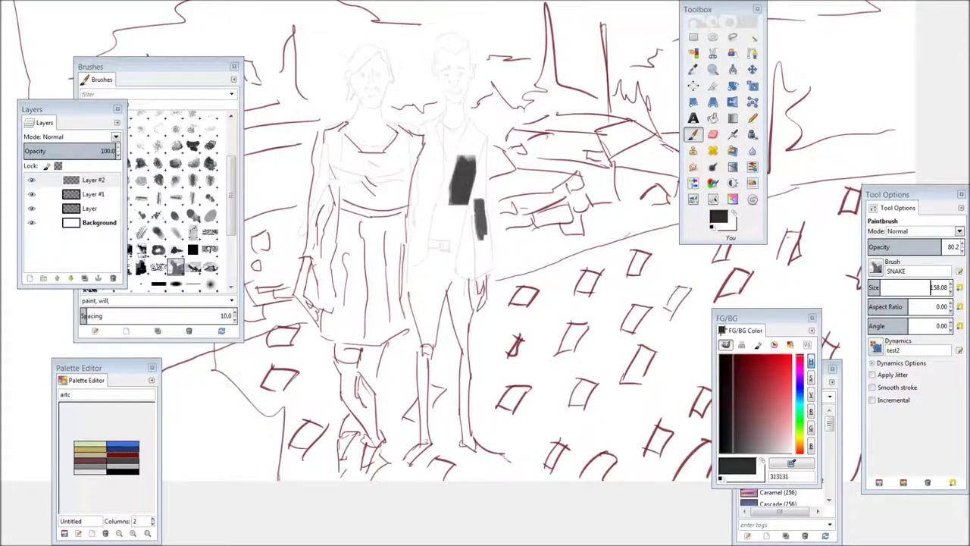
# Paint lighter grey on the man's head and dark grey patches on the building and ground.
pyautogui.click(773, 379)
pyautogui.moveTo(461, 87); pyautogui.dragTo(467, 104)
pyautogui.click(724, 429)
pyautogui.moveTo(442, 39); pyautogui.dragTo(458, 45)
pyautogui.moveTo(546, 45); pyautogui.dragTo(548, 92)
pyautogui.moveTo(528, 23); pyautogui.dragTo(530, 55)
pyautogui.moveTo(611, 264); pyautogui.dragTo(616, 305)
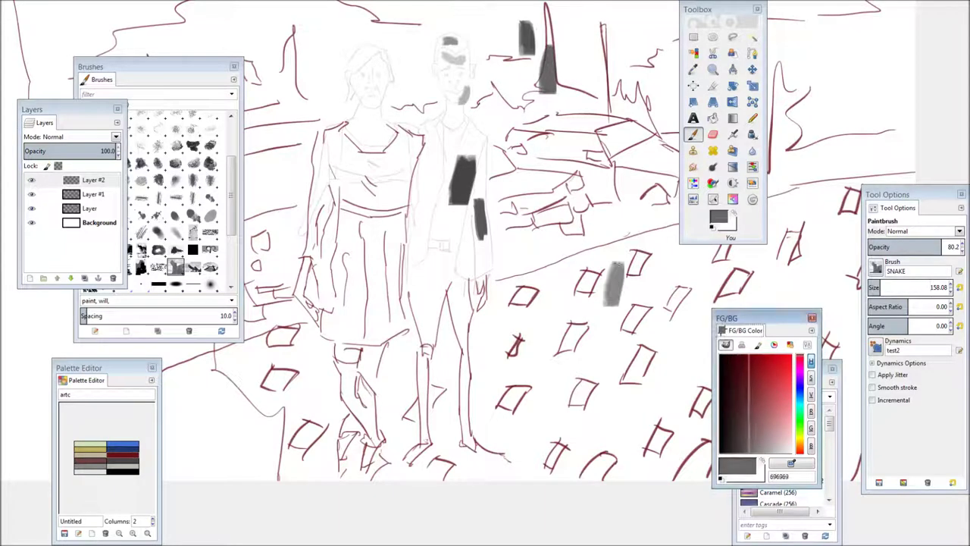
# Paint light grey on the truck and a light grey stroke near the top.
pyautogui.click(723, 357)
pyautogui.press('+')
pyautogui.click(723, 371)
pyautogui.moveTo(345, 176); pyautogui.dragTo(371, 199)
pyautogui.moveTo(367, 226); pyautogui.dragTo(376, 255)
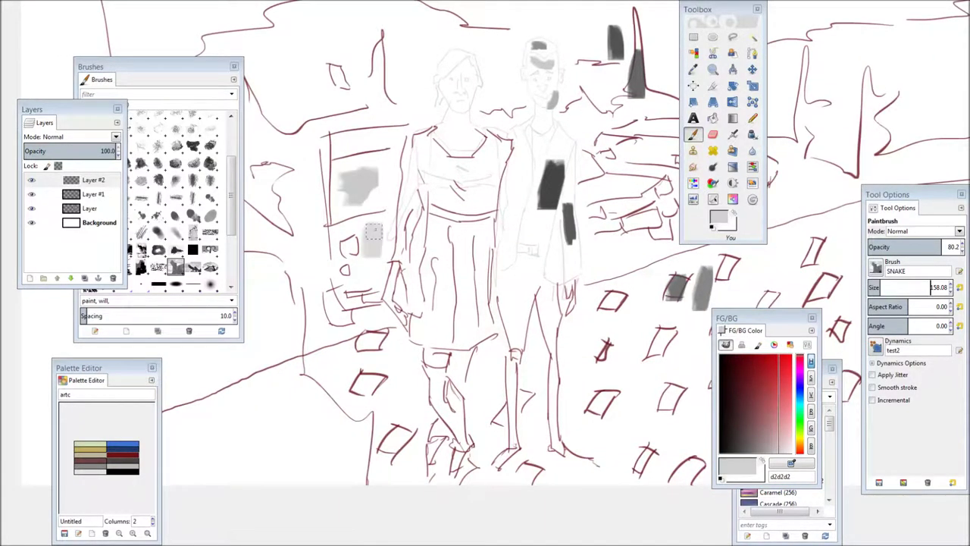
pyautogui.press('-')
pyautogui.click(722, 389)
pyautogui.moveTo(514, 21); pyautogui.dragTo(543, 36)
pyautogui.press('Tab')
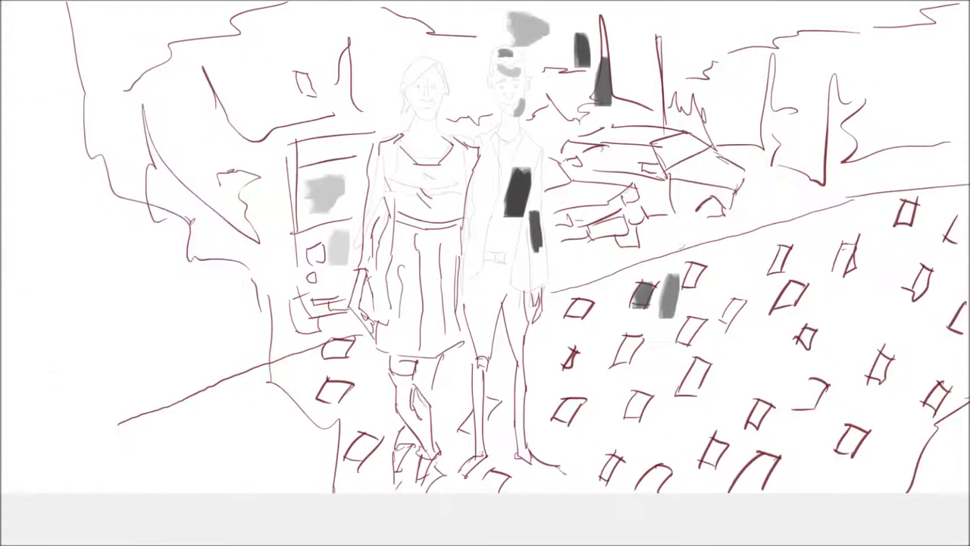
# Paint the man's jacket black, shading his right side dark grey and his arm around the woman.
pyautogui.moveTo(535, 152)
pyautogui.mouseDown()
pyautogui.moveTo(527, 198)
pyautogui.moveTo(502, 176)
pyautogui.moveTo(505, 193)
pyautogui.mouseUp()
pyautogui.moveTo(493, 135)
pyautogui.mouseDown()
pyautogui.moveTo(504, 224)
pyautogui.moveTo(491, 246)
pyautogui.mouseUp()
pyautogui.moveTo(533, 163); pyautogui.dragTo(531, 280)
pyautogui.moveTo(535, 239); pyautogui.dragTo(534, 289)
pyautogui.moveTo(528, 148); pyautogui.dragTo(505, 286)
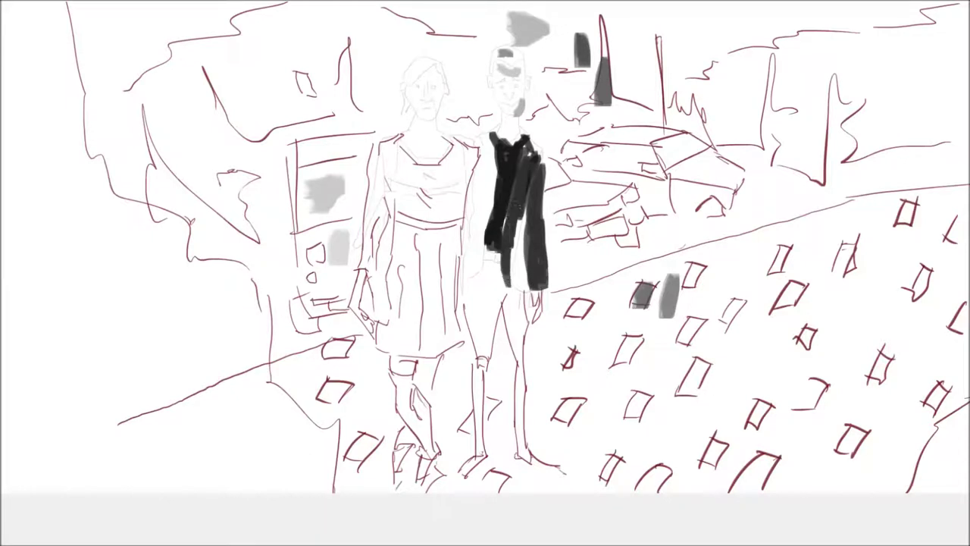
pyautogui.moveTo(502, 239); pyautogui.dragTo(515, 297)
pyautogui.moveTo(523, 215); pyautogui.dragTo(518, 280)
pyautogui.moveTo(490, 135); pyautogui.dragTo(485, 239)
pyautogui.moveTo(487, 162); pyautogui.dragTo(482, 266)
pyautogui.moveTo(492, 144)
pyautogui.mouseDown()
pyautogui.moveTo(451, 153)
pyautogui.moveTo(438, 168)
pyautogui.moveTo(440, 137)
pyautogui.moveTo(447, 205)
pyautogui.moveTo(434, 218)
pyautogui.mouseUp()
# Paint the woman's dress black from chest and waist down to the hem.
pyautogui.moveTo(462, 176); pyautogui.dragTo(440, 206)
pyautogui.moveTo(416, 176)
pyautogui.mouseDown()
pyautogui.moveTo(391, 205)
pyautogui.moveTo(438, 189)
pyautogui.moveTo(459, 222)
pyautogui.mouseUp()
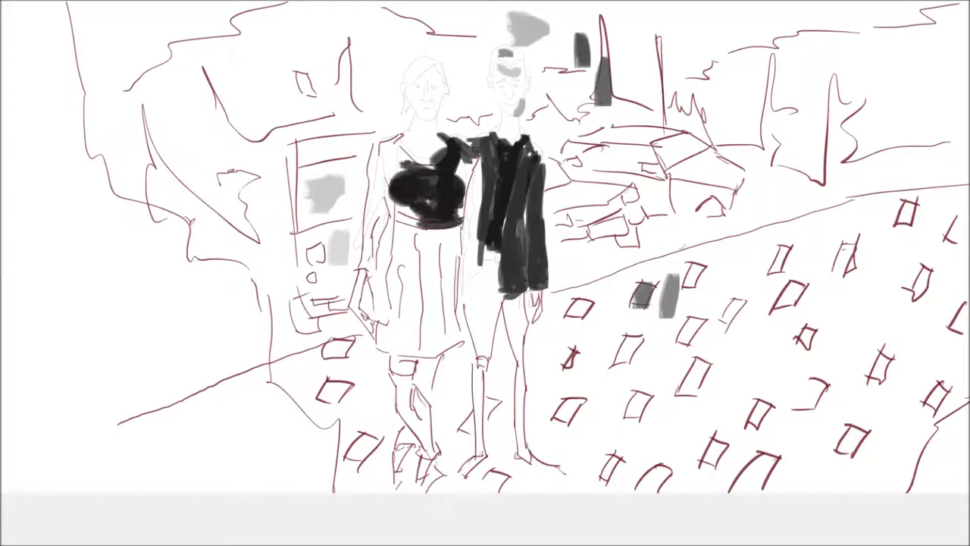
pyautogui.moveTo(394, 214); pyautogui.dragTo(466, 221)
pyautogui.moveTo(388, 135); pyautogui.dragTo(402, 182)
pyautogui.moveTo(447, 228)
pyautogui.mouseDown()
pyautogui.moveTo(444, 360)
pyautogui.moveTo(440, 334)
pyautogui.mouseUp()
pyautogui.moveTo(398, 219)
pyautogui.mouseDown()
pyautogui.moveTo(394, 279)
pyautogui.moveTo(417, 304)
pyautogui.mouseUp()
pyautogui.moveTo(431, 231); pyautogui.dragTo(428, 353)
pyautogui.moveTo(410, 277)
pyautogui.mouseDown()
pyautogui.moveTo(386, 356)
pyautogui.moveTo(459, 356)
pyautogui.mouseUp()
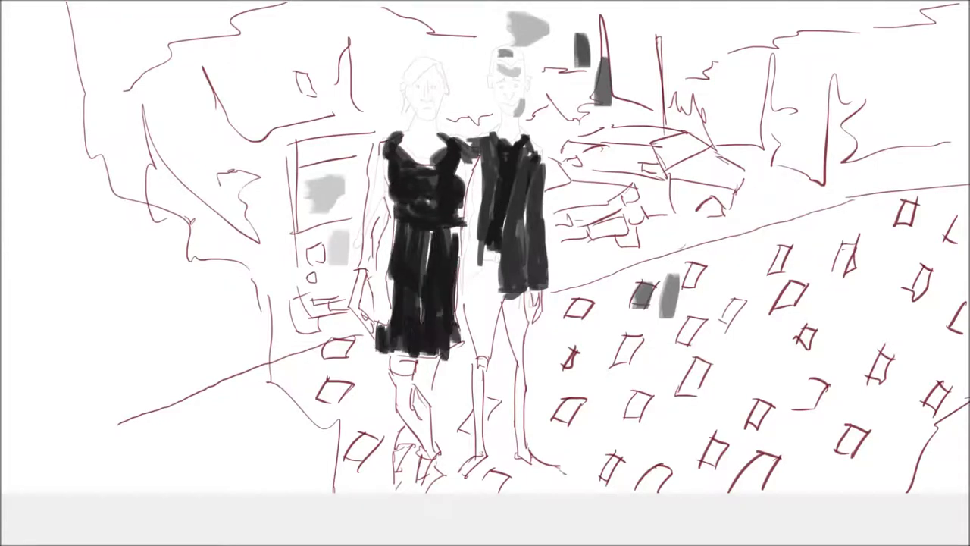
# Shade the woman's neckline, chin and hair grey, and darken both figures' hair.
pyautogui.moveTo(415, 136); pyautogui.dragTo(440, 169)
pyautogui.moveTo(402, 121)
pyautogui.mouseDown()
pyautogui.moveTo(432, 148)
pyautogui.moveTo(394, 174)
pyautogui.mouseUp()
pyautogui.moveTo(425, 70); pyautogui.dragTo(442, 84)
pyautogui.moveTo(414, 112)
pyautogui.mouseDown()
pyautogui.moveTo(438, 115)
pyautogui.moveTo(411, 91)
pyautogui.moveTo(432, 61)
pyautogui.moveTo(447, 85)
pyautogui.moveTo(412, 123)
pyautogui.mouseUp()
pyautogui.moveTo(494, 62); pyautogui.dragTo(524, 48)
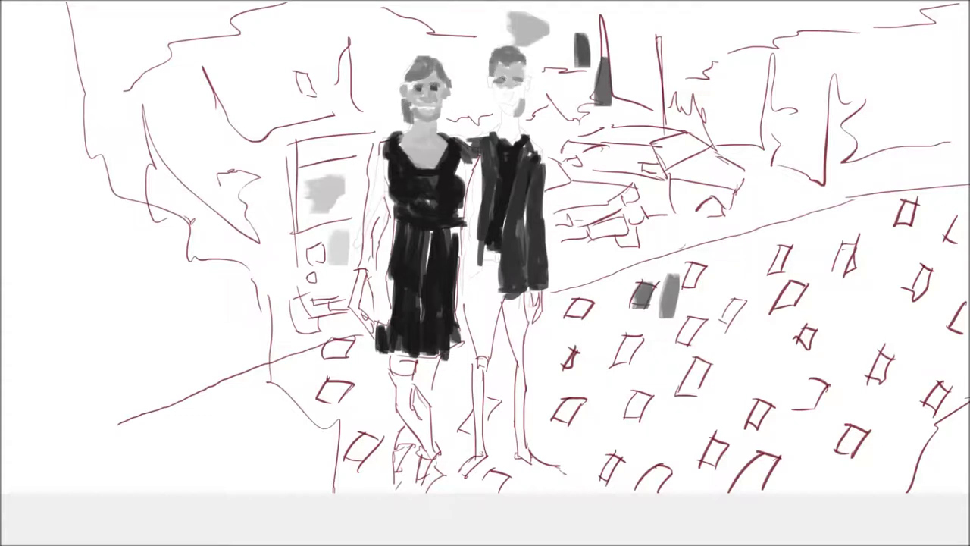
# Add grey stubble to the man's face and fill both his legs dark grey.
pyautogui.moveTo(496, 89)
pyautogui.mouseDown()
pyautogui.moveTo(517, 99)
pyautogui.moveTo(523, 143)
pyautogui.mouseUp()
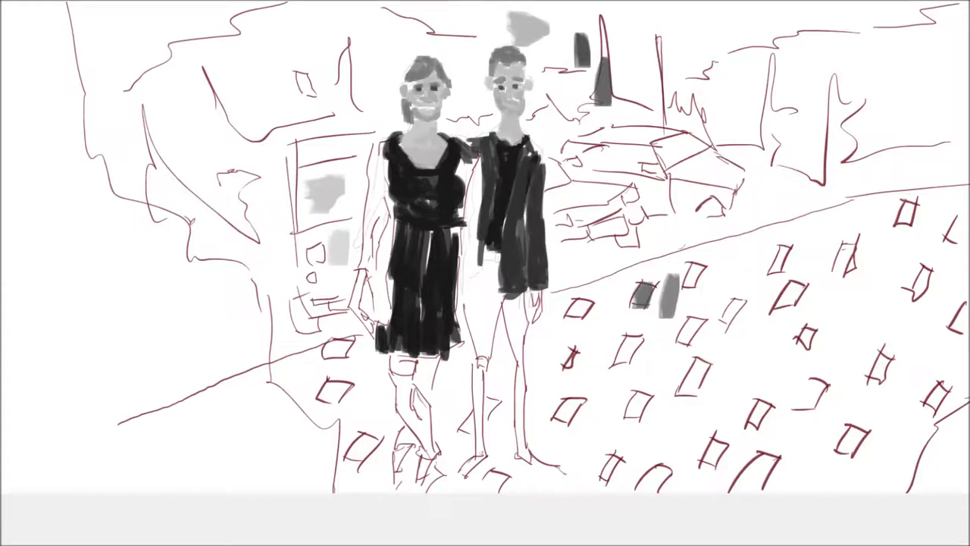
pyautogui.moveTo(517, 297)
pyautogui.mouseDown()
pyautogui.moveTo(507, 349)
pyautogui.moveTo(513, 425)
pyautogui.mouseUp()
pyautogui.moveTo(518, 334); pyautogui.dragTo(524, 463)
pyautogui.moveTo(503, 302)
pyautogui.mouseDown()
pyautogui.moveTo(519, 319)
pyautogui.moveTo(474, 358)
pyautogui.mouseUp()
pyautogui.moveTo(463, 303); pyautogui.dragTo(479, 413)
pyautogui.moveTo(477, 379); pyautogui.dragTo(476, 455)
# Darken the man's hip and jacket edge, the woman's shoulder and her left side.
pyautogui.moveTo(475, 405); pyautogui.dragTo(477, 455)
pyautogui.moveTo(489, 265)
pyautogui.mouseDown()
pyautogui.moveTo(462, 305)
pyautogui.moveTo(476, 309)
pyautogui.mouseUp()
pyautogui.moveTo(478, 156); pyautogui.dragTo(473, 198)
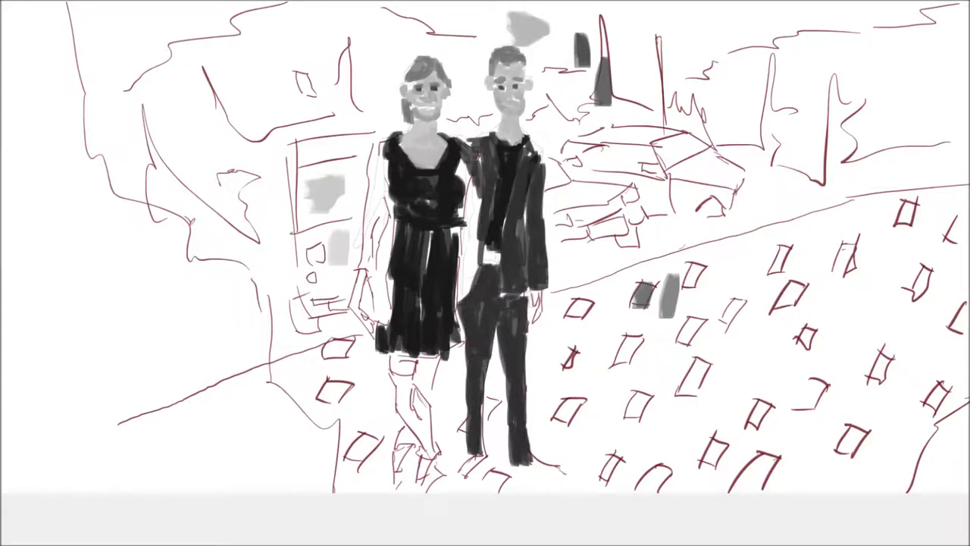
pyautogui.moveTo(464, 155); pyautogui.dragTo(458, 326)
pyautogui.moveTo(379, 137); pyautogui.dragTo(373, 209)
pyautogui.moveTo(368, 159); pyautogui.dragTo(361, 265)
pyautogui.moveTo(383, 163); pyautogui.dragTo(379, 224)
pyautogui.moveTo(387, 179); pyautogui.dragTo(392, 258)
pyautogui.moveTo(385, 221); pyautogui.dragTo(383, 331)
pyautogui.moveTo(379, 210); pyautogui.dragTo(374, 320)
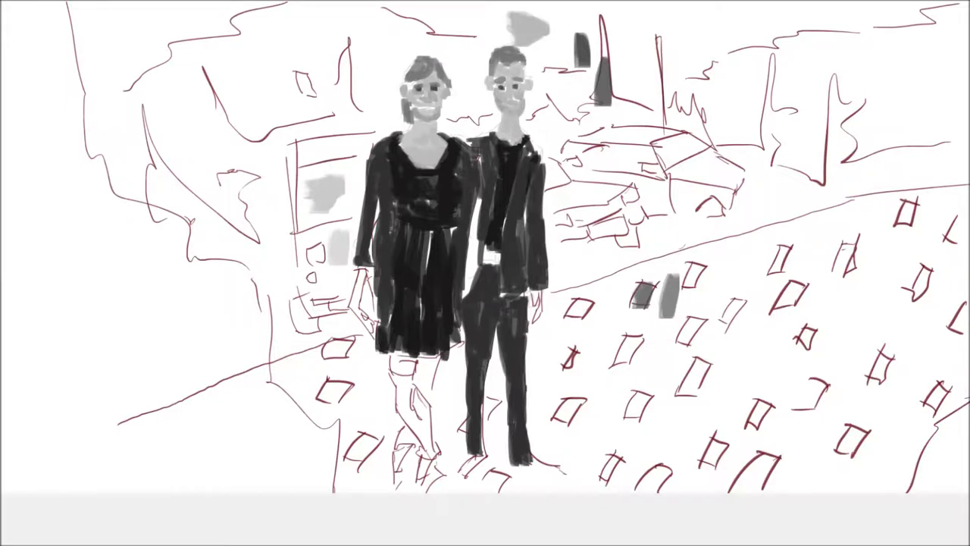
# Shade both figures' hands, fill the gap between them, and paint the woman's legs dark.
pyautogui.moveTo(357, 267); pyautogui.dragTo(362, 317)
pyautogui.moveTo(534, 286); pyautogui.dragTo(540, 322)
pyautogui.moveTo(474, 195)
pyautogui.mouseDown()
pyautogui.moveTo(470, 275)
pyautogui.moveTo(482, 302)
pyautogui.mouseUp()
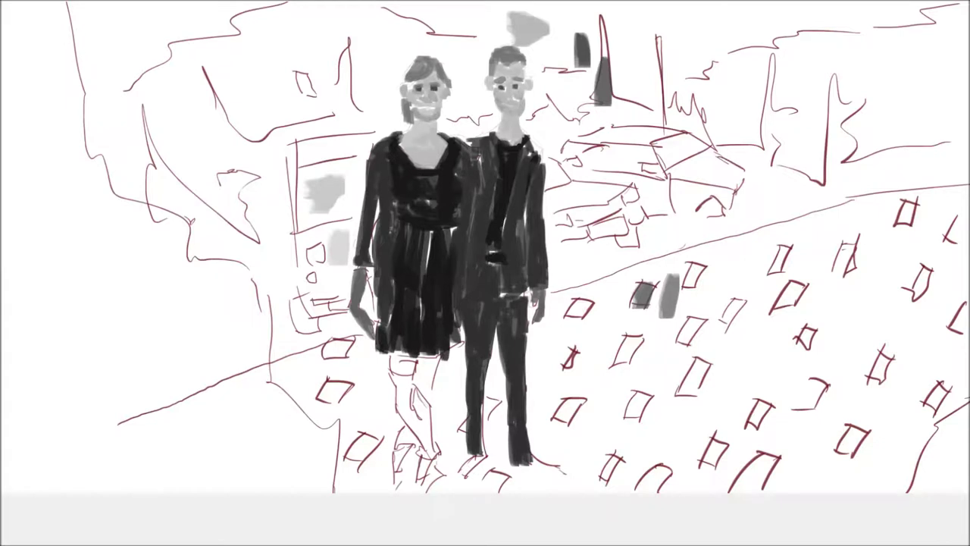
pyautogui.moveTo(386, 358); pyautogui.dragTo(422, 444)
pyautogui.moveTo(417, 363); pyautogui.dragTo(421, 403)
pyautogui.moveTo(435, 361); pyautogui.dragTo(438, 449)
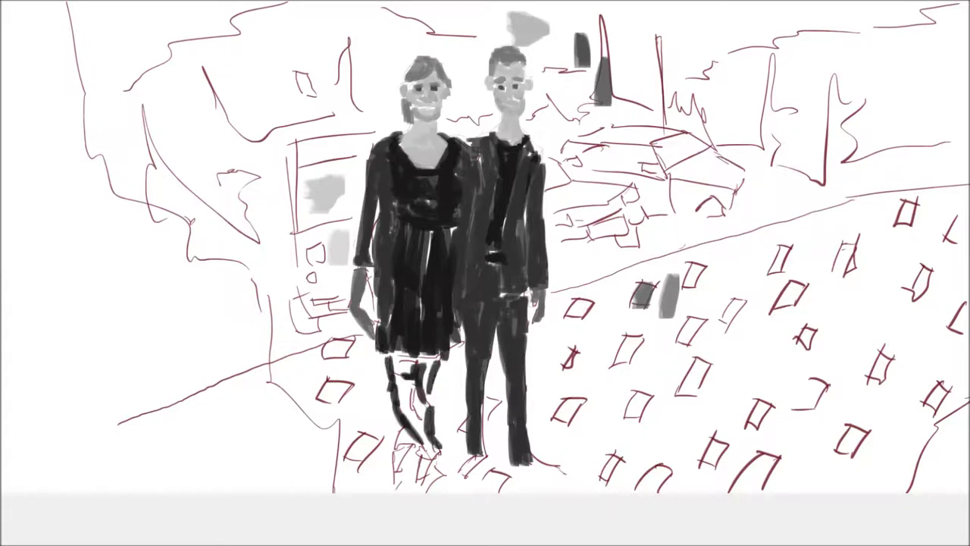
pyautogui.moveTo(392, 353); pyautogui.dragTo(429, 444)
pyautogui.moveTo(433, 355); pyautogui.dragTo(423, 411)
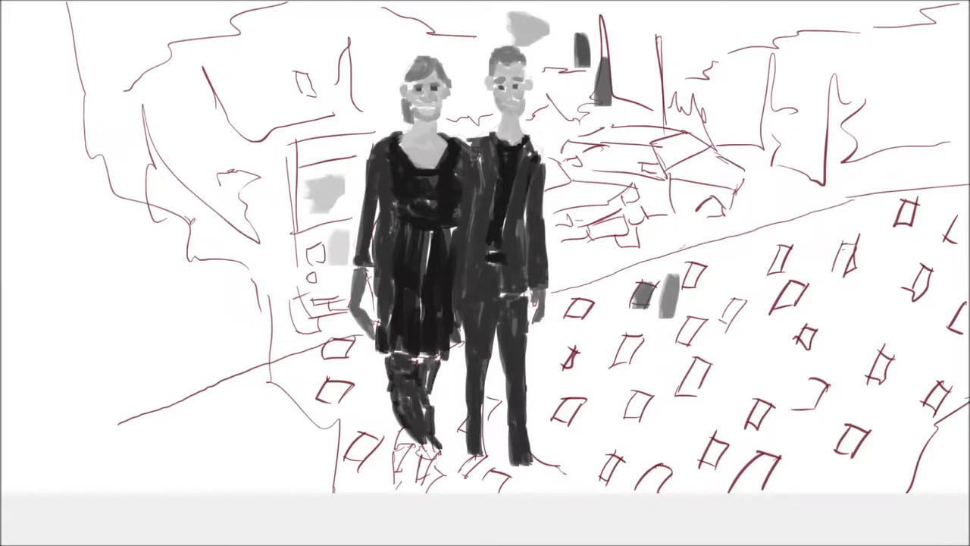
# Paint dark shoes on the couple and fill the background between their heads light grey.
pyautogui.moveTo(480, 452); pyautogui.dragTo(453, 477)
pyautogui.moveTo(518, 461); pyautogui.dragTo(565, 480)
pyautogui.moveTo(438, 445); pyautogui.dragTo(416, 479)
pyautogui.moveTo(396, 429); pyautogui.dragTo(412, 475)
pyautogui.moveTo(454, 32)
pyautogui.mouseDown()
pyautogui.moveTo(492, 72)
pyautogui.moveTo(455, 121)
pyautogui.mouseUp()
pyautogui.moveTo(389, 41); pyautogui.dragTo(394, 106)
# Fill the sky left of the woman and the background right of the man light grey.
pyautogui.moveTo(424, 23)
pyautogui.mouseDown()
pyautogui.moveTo(356, 83)
pyautogui.moveTo(227, 23)
pyautogui.mouseUp()
pyautogui.moveTo(182, 45); pyautogui.dragTo(318, 121)
pyautogui.moveTo(319, 45); pyautogui.dragTo(212, 114)
pyautogui.moveTo(532, 106)
pyautogui.mouseDown()
pyautogui.moveTo(580, 66)
pyautogui.moveTo(590, 112)
pyautogui.mouseUp()
# Block in the buildings to the right of the man in dark grey, out to the far right.
pyautogui.moveTo(599, 23)
pyautogui.mouseDown()
pyautogui.moveTo(607, 117)
pyautogui.moveTo(530, 140)
pyautogui.mouseUp()
pyautogui.moveTo(576, 114); pyautogui.dragTo(675, 106)
pyautogui.moveTo(660, 31)
pyautogui.mouseDown()
pyautogui.moveTo(682, 136)
pyautogui.moveTo(766, 152)
pyautogui.mouseUp()
pyautogui.moveTo(773, 42); pyautogui.dragTo(781, 152)
pyautogui.moveTo(784, 113)
pyautogui.mouseDown()
pyautogui.moveTo(826, 173)
pyautogui.moveTo(849, 145)
pyautogui.mouseUp()
pyautogui.moveTo(833, 75); pyautogui.dragTo(842, 163)
pyautogui.moveTo(849, 90); pyautogui.dragTo(872, 190)
pyautogui.moveTo(758, 152); pyautogui.dragTo(826, 205)
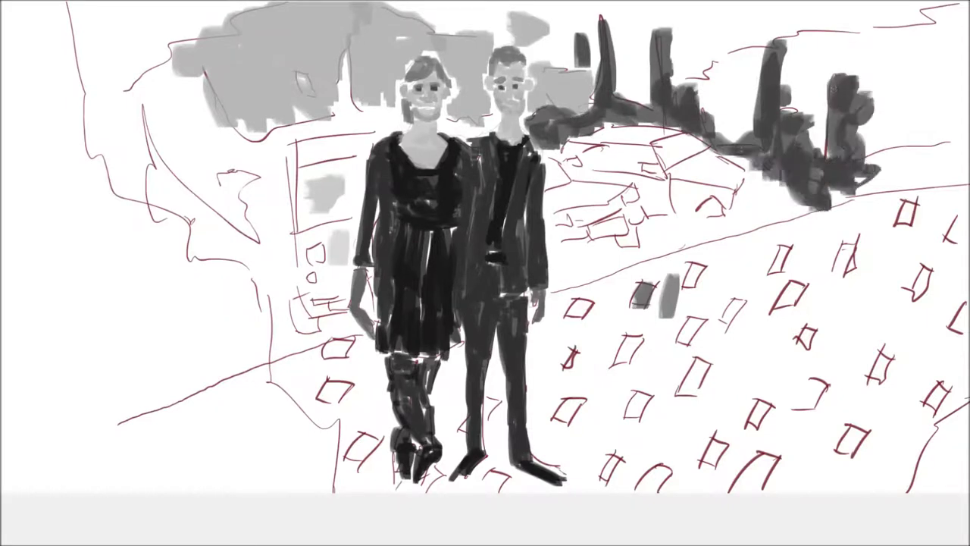
pyautogui.moveTo(727, 155); pyautogui.dragTo(804, 216)
pyautogui.moveTo(853, 136); pyautogui.dragTo(940, 152)
pyautogui.moveTo(894, 121)
pyautogui.mouseDown()
pyautogui.moveTo(909, 190)
pyautogui.moveTo(887, 186)
pyautogui.mouseUp()
pyautogui.moveTo(868, 182); pyautogui.dragTo(944, 171)
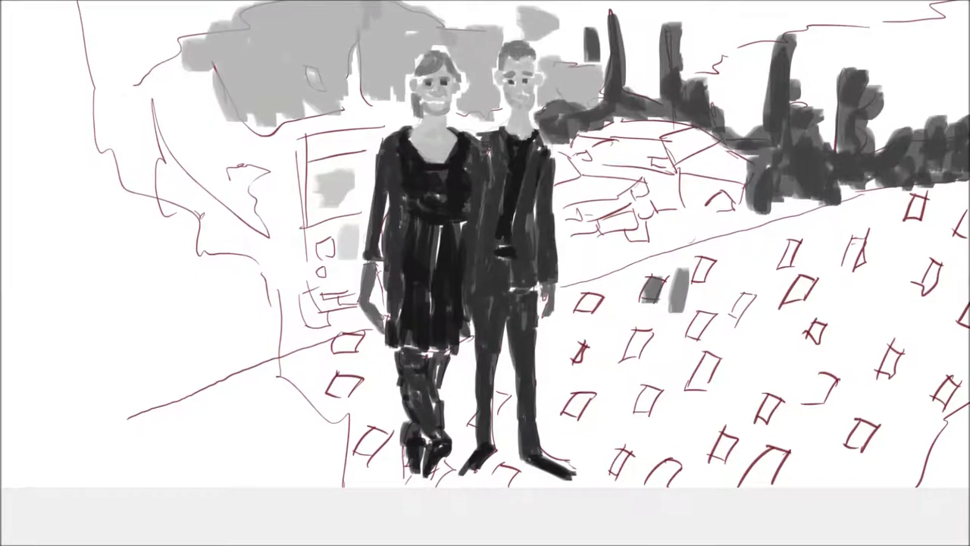
# Paint the left-hand buildings dark grey.
pyautogui.moveTo(140, 90); pyautogui.dragTo(176, 160)
pyautogui.moveTo(165, 173); pyautogui.dragTo(254, 231)
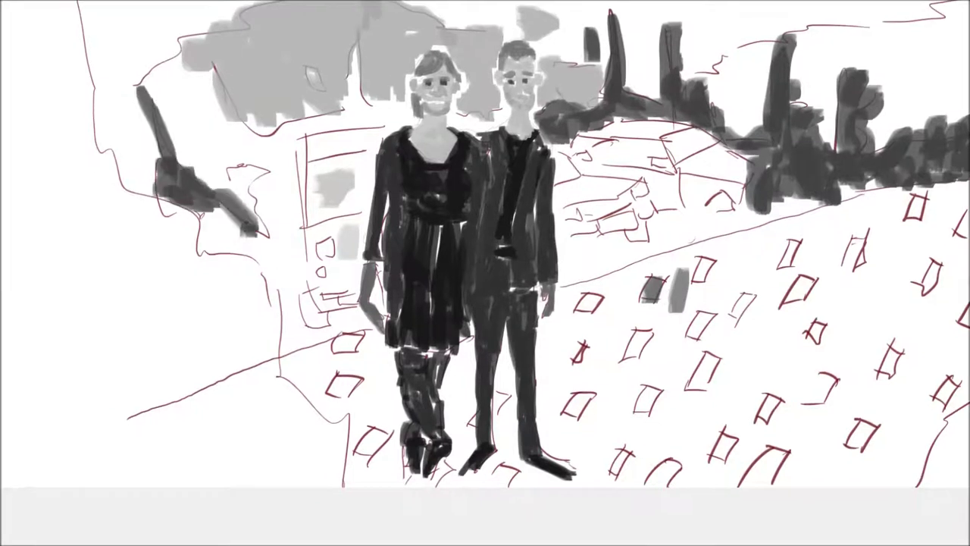
pyautogui.moveTo(228, 144); pyautogui.dragTo(269, 250)
pyautogui.moveTo(262, 146); pyautogui.dragTo(295, 223)
pyautogui.moveTo(292, 159); pyautogui.dragTo(299, 266)
pyautogui.moveTo(205, 199); pyautogui.dragTo(303, 269)
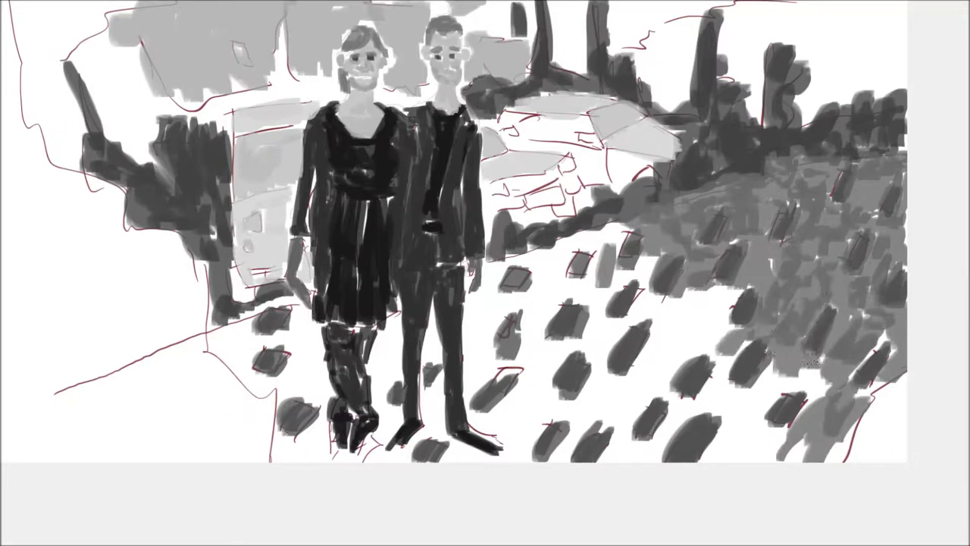
# Add mid-grey strokes on the lower-right ground and around the cobbles near the figures.
pyautogui.moveTo(792, 372); pyautogui.dragTo(802, 467)
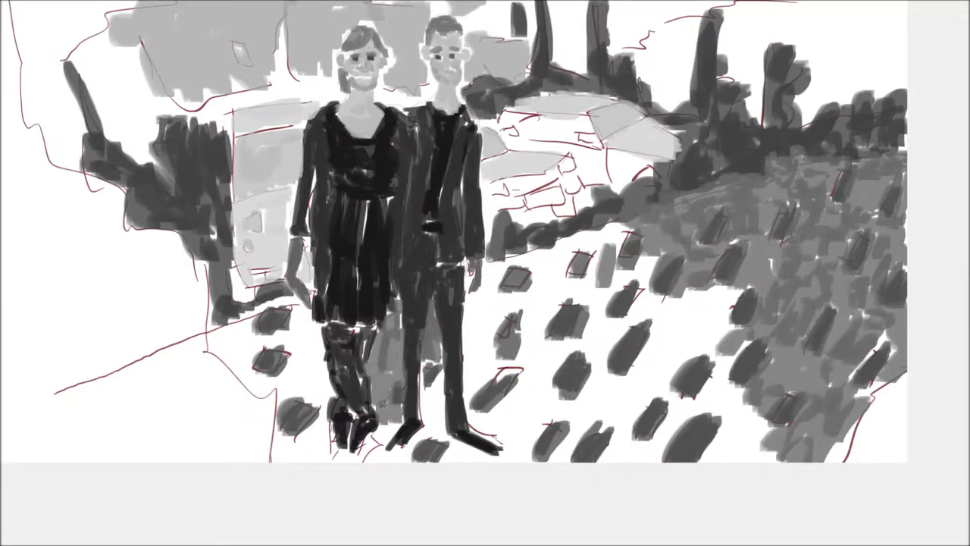
pyautogui.moveTo(483, 321); pyautogui.dragTo(484, 341)
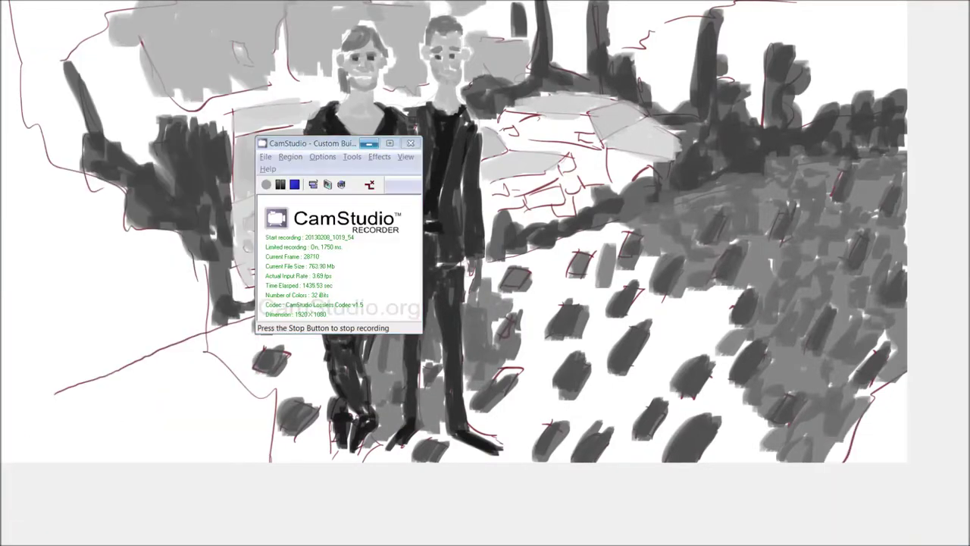
pyautogui.moveTo(609, 215)
pyautogui.mouseDown()
pyautogui.moveTo(504, 266)
pyautogui.moveTo(464, 303)
pyautogui.mouseUp()
# Fill the ground below the figures and the light patches on the right with mid grey.
pyautogui.moveTo(651, 243)
pyautogui.mouseDown()
pyautogui.moveTo(531, 284)
pyautogui.moveTo(535, 356)
pyautogui.mouseUp()
pyautogui.moveTo(561, 312); pyautogui.dragTo(507, 439)
pyautogui.moveTo(530, 381); pyautogui.dragTo(479, 418)
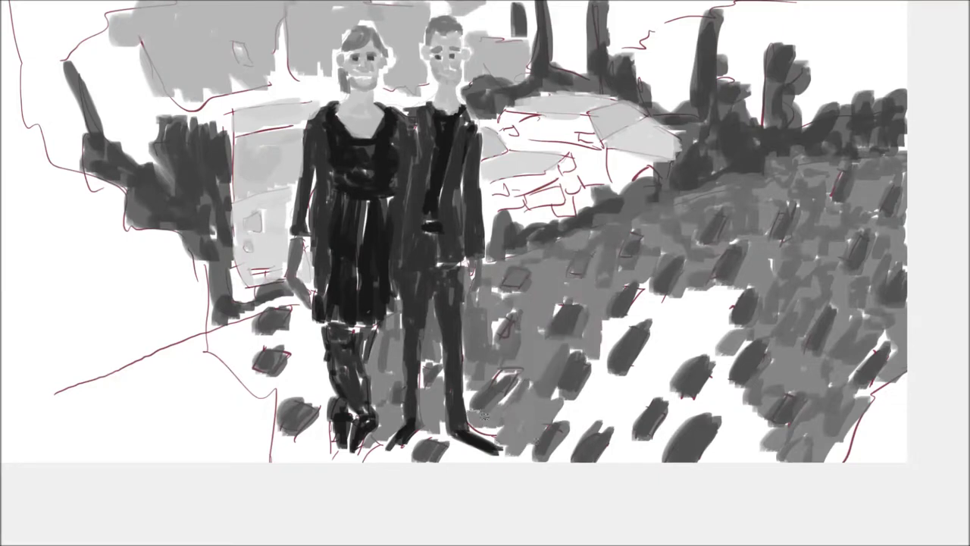
pyautogui.moveTo(739, 282); pyautogui.dragTo(660, 330)
pyautogui.moveTo(660, 274); pyautogui.dragTo(610, 356)
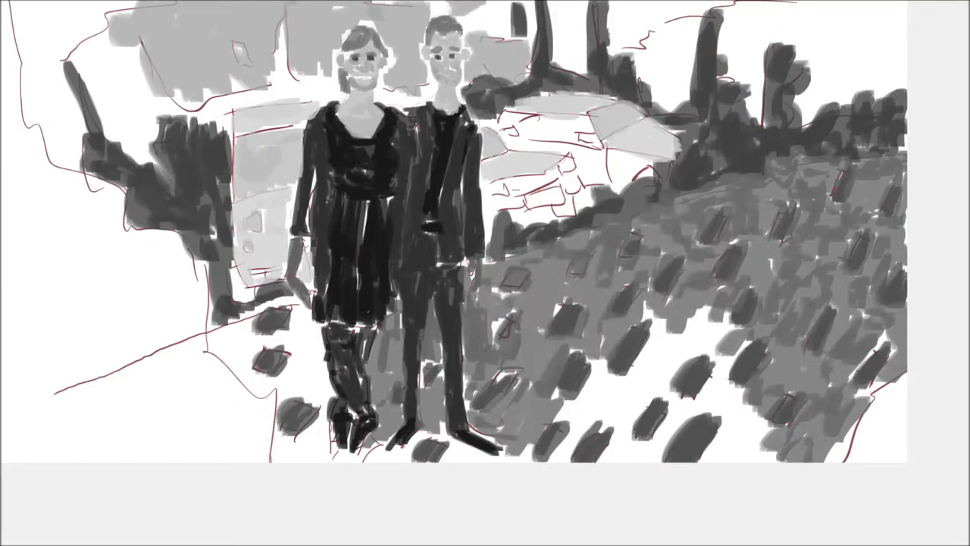
pyautogui.moveTo(758, 429); pyautogui.dragTo(709, 463)
pyautogui.moveTo(743, 383); pyautogui.dragTo(701, 410)
pyautogui.moveTo(751, 313)
pyautogui.mouseDown()
pyautogui.moveTo(652, 349)
pyautogui.moveTo(677, 410)
pyautogui.moveTo(606, 461)
pyautogui.mouseUp()
# Fill the bottom edge and the white ground beside the woman's legs, adding dark lower-left strokes.
pyautogui.moveTo(644, 357)
pyautogui.mouseDown()
pyautogui.moveTo(554, 461)
pyautogui.moveTo(447, 461)
pyautogui.mouseUp()
pyautogui.moveTo(432, 425); pyautogui.dragTo(364, 461)
pyautogui.moveTo(379, 433); pyautogui.dragTo(322, 461)
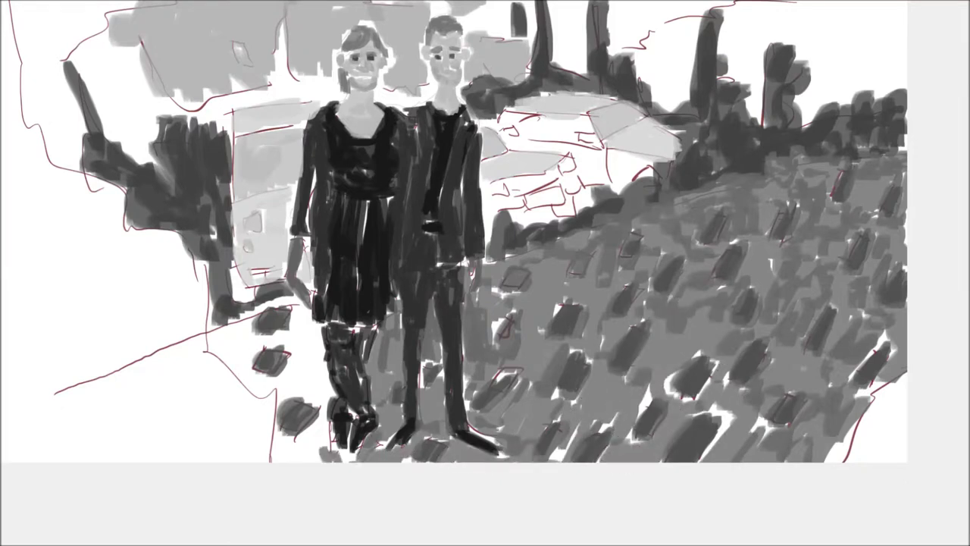
pyautogui.moveTo(318, 307); pyautogui.dragTo(300, 379)
pyautogui.moveTo(334, 322); pyautogui.dragTo(220, 383)
pyautogui.moveTo(303, 295); pyautogui.dragTo(209, 357)
pyautogui.moveTo(310, 356); pyautogui.dragTo(288, 432)
pyautogui.moveTo(277, 390); pyautogui.dragTo(326, 459)
pyautogui.moveTo(486, 250); pyautogui.dragTo(584, 289)
# Hide the docks, zoom out to the whole painting, and darken its left edge.
pyautogui.press('Tab')
pyautogui.press('Tab')
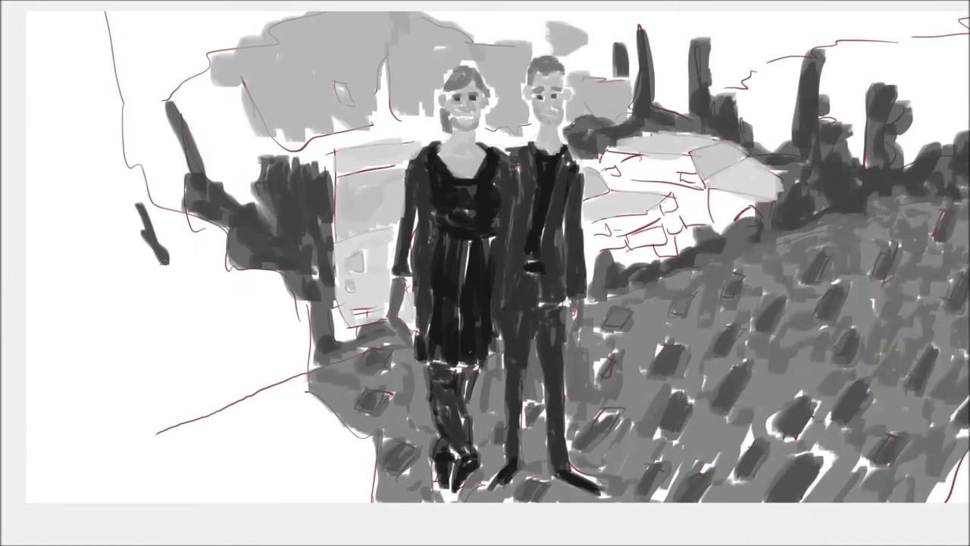
pyautogui.press('Tab')
pyautogui.press('Tab')
pyautogui.press('-')
pyautogui.moveTo(239, 243); pyautogui.dragTo(261, 186)
pyautogui.moveTo(250, 156)
pyautogui.mouseDown()
pyautogui.moveTo(274, 244)
pyautogui.moveTo(250, 144)
pyautogui.moveTo(243, 224)
pyautogui.mouseUp()
pyautogui.moveTo(262, 182)
pyautogui.mouseDown()
pyautogui.moveTo(326, 258)
pyautogui.moveTo(391, 382)
pyautogui.moveTo(349, 333)
pyautogui.moveTo(331, 388)
pyautogui.mouseUp()
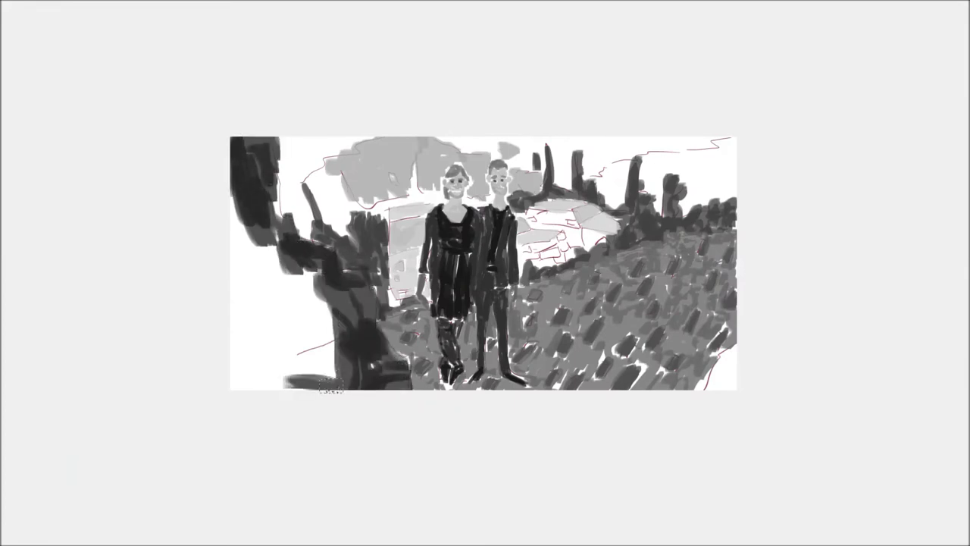
# Paint the left-hand building dark down into the lower-left corner.
pyautogui.moveTo(225, 229); pyautogui.dragTo(323, 292)
pyautogui.moveTo(300, 235)
pyautogui.mouseDown()
pyautogui.moveTo(333, 385)
pyautogui.moveTo(326, 298)
pyautogui.mouseUp()
pyautogui.moveTo(307, 261); pyautogui.dragTo(250, 288)
pyautogui.moveTo(250, 243); pyautogui.dragTo(311, 376)
pyautogui.moveTo(304, 307)
pyautogui.mouseDown()
pyautogui.moveTo(262, 376)
pyautogui.moveTo(239, 322)
pyautogui.mouseUp()
pyautogui.moveTo(242, 280); pyautogui.dragTo(236, 370)
pyautogui.moveTo(285, 290); pyautogui.dragTo(246, 378)
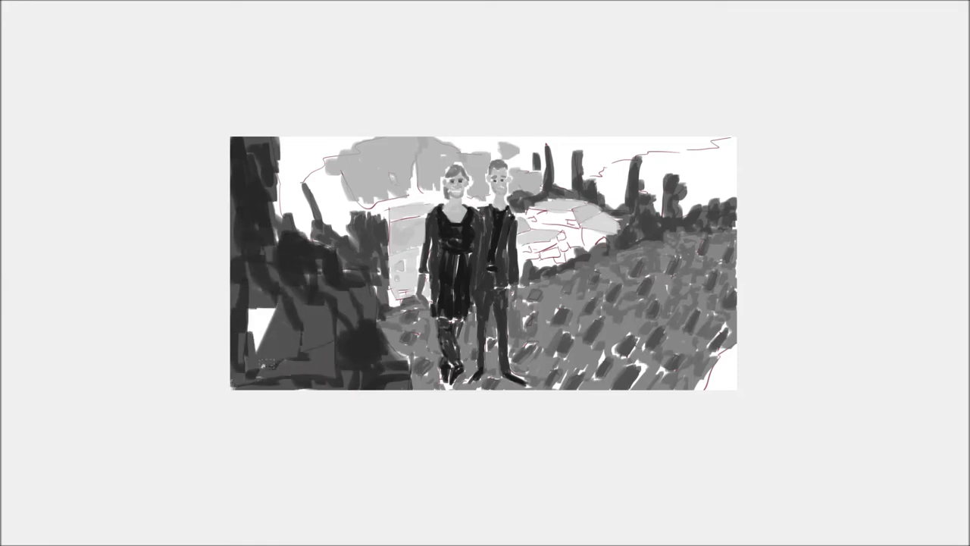
# Cover the remaining white patches in both bottom corners.
pyautogui.moveTo(262, 305); pyautogui.dragTo(250, 364)
pyautogui.moveTo(294, 303); pyautogui.dragTo(331, 318)
pyautogui.moveTo(341, 269); pyautogui.dragTo(390, 311)
pyautogui.moveTo(739, 338); pyautogui.dragTo(705, 386)
pyautogui.moveTo(736, 299); pyautogui.dragTo(708, 389)
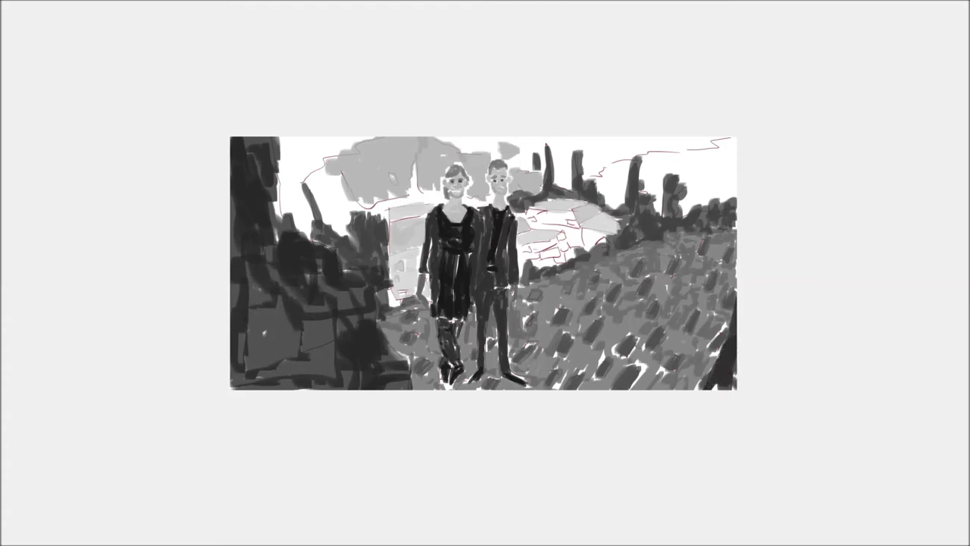
# Fill the white upper-left sky grey and paint over the sketched houses in light grey.
pyautogui.moveTo(289, 132); pyautogui.dragTo(306, 217)
pyautogui.moveTo(310, 138); pyautogui.dragTo(364, 148)
pyautogui.moveTo(326, 203)
pyautogui.mouseDown()
pyautogui.moveTo(338, 140)
pyautogui.moveTo(390, 199)
pyautogui.moveTo(411, 161)
pyautogui.mouseUp()
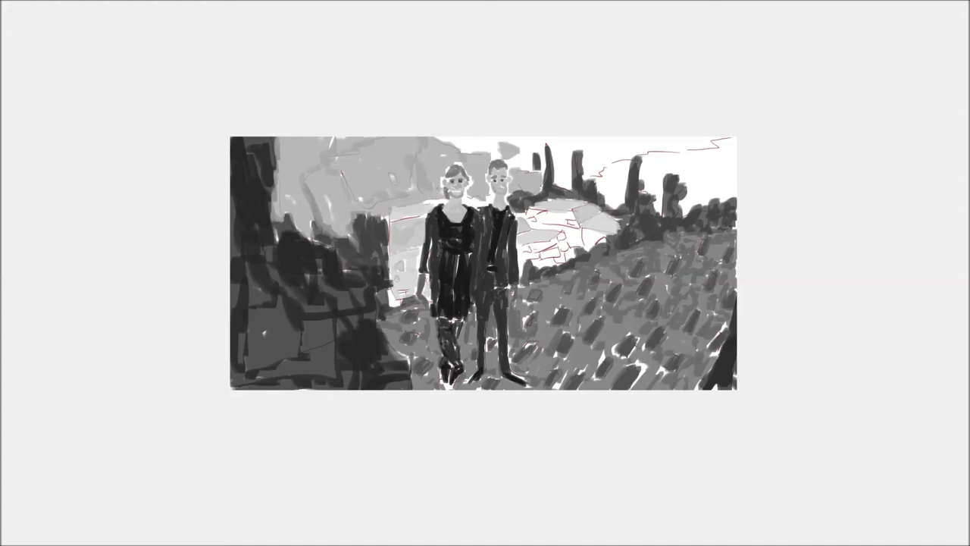
pyautogui.moveTo(534, 241); pyautogui.dragTo(611, 225)
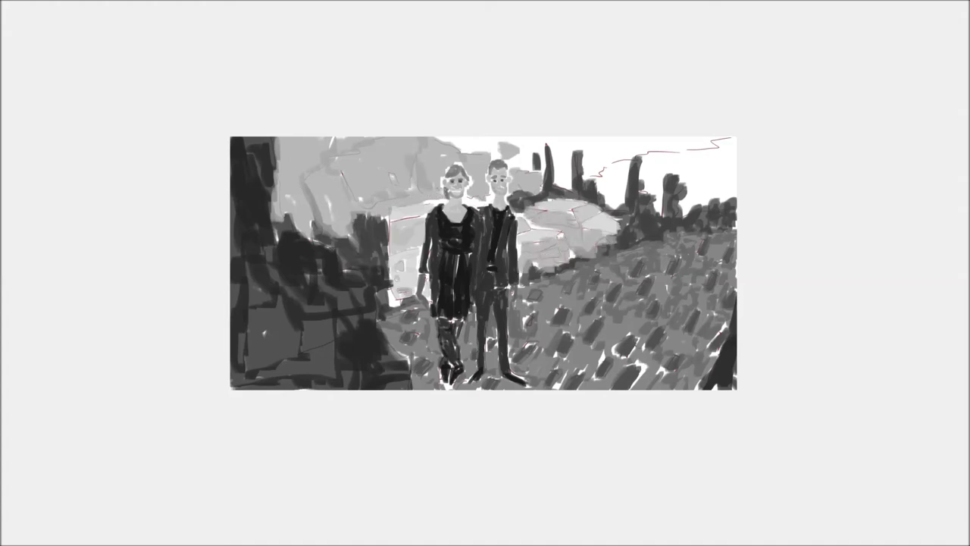